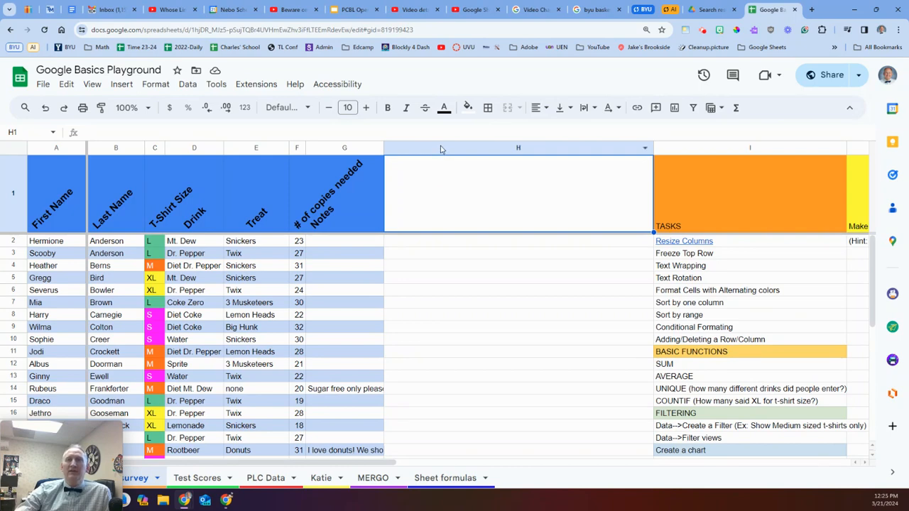
Insert one blank column before column H, and delete the inserted column again.
right_click(440, 149)
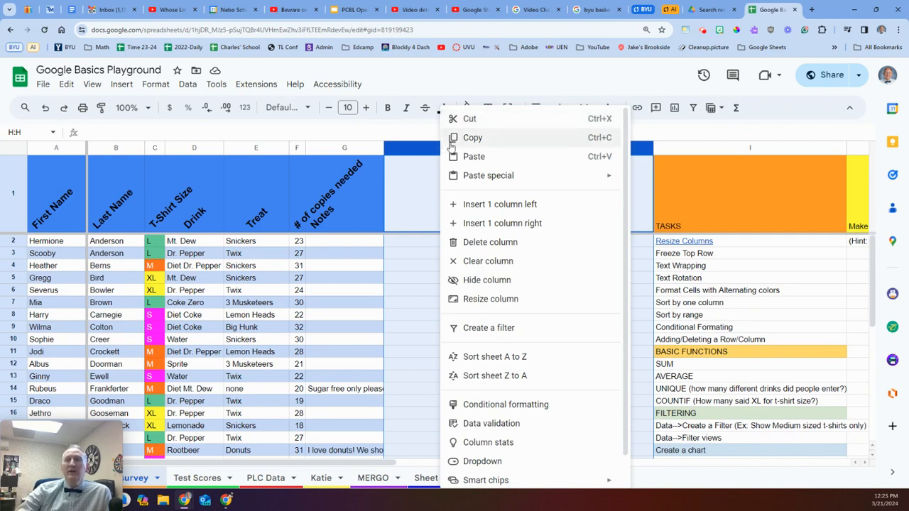
click(500, 204)
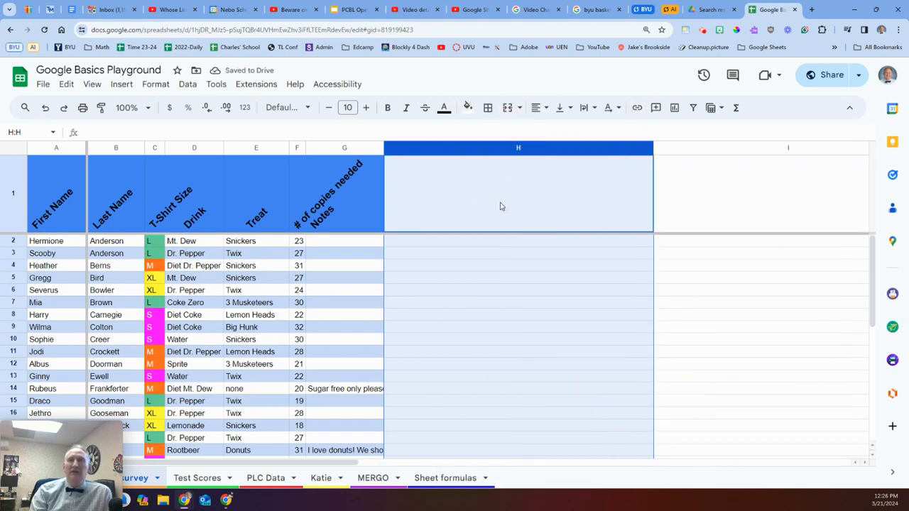
right_click(474, 148)
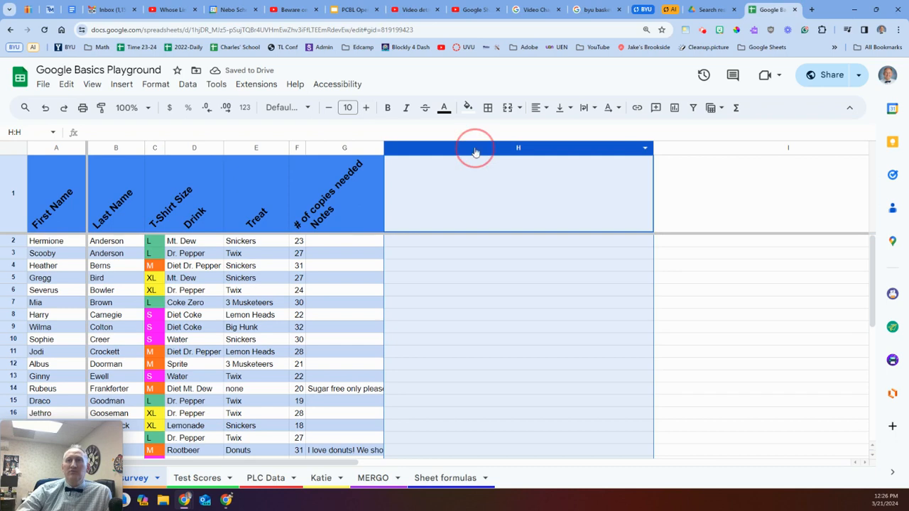
mouse_move(501, 176)
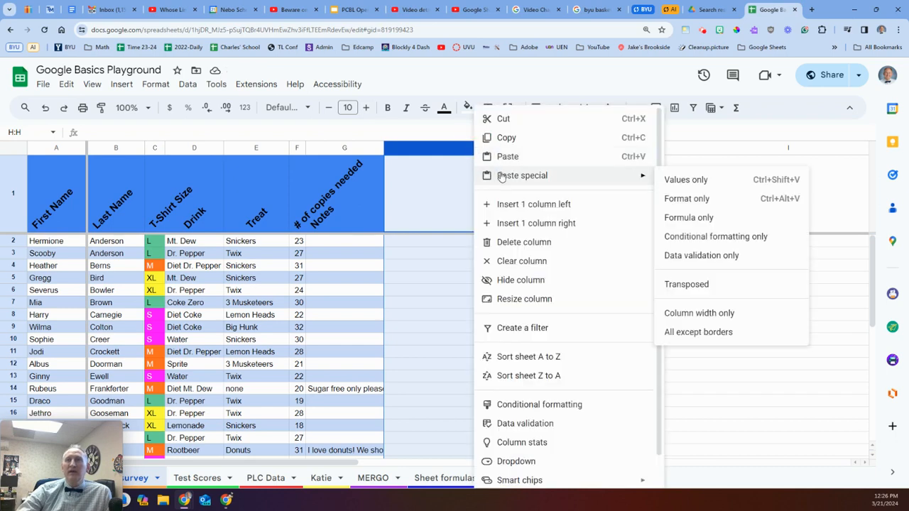
click(538, 243)
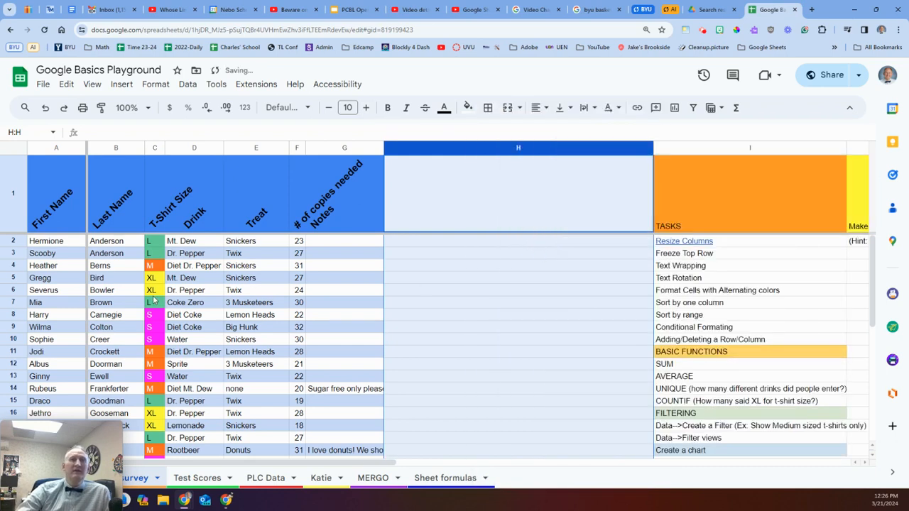
Insert one blank row below row 34, and delete the inserted row again.
scroll(55, 291, down, 7)
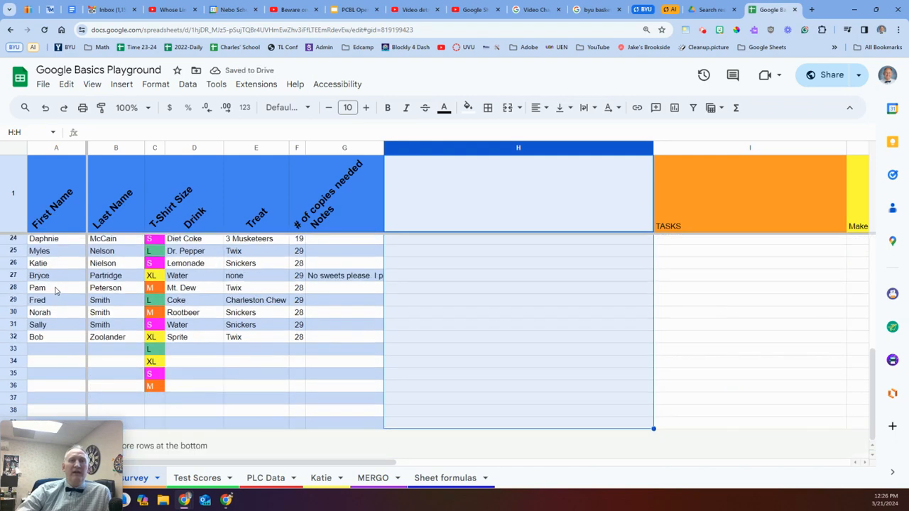
click(43, 368)
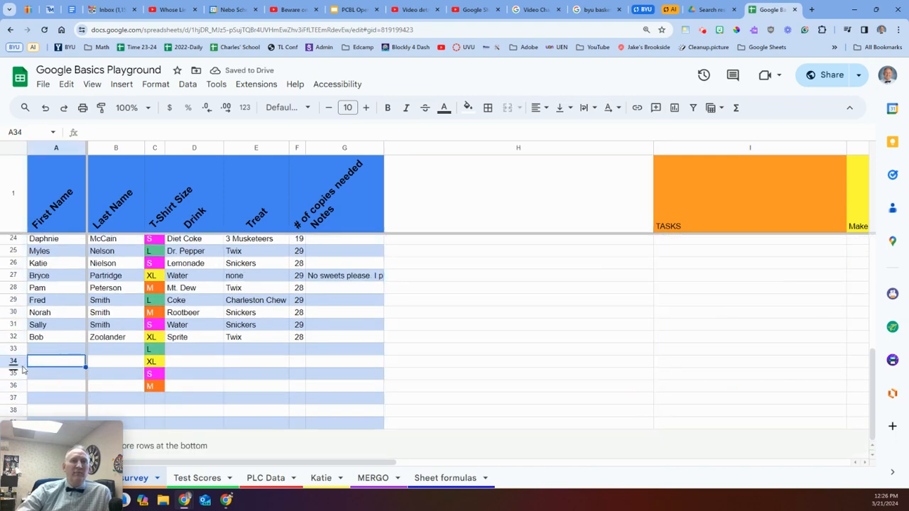
click(14, 361)
right_click(14, 361)
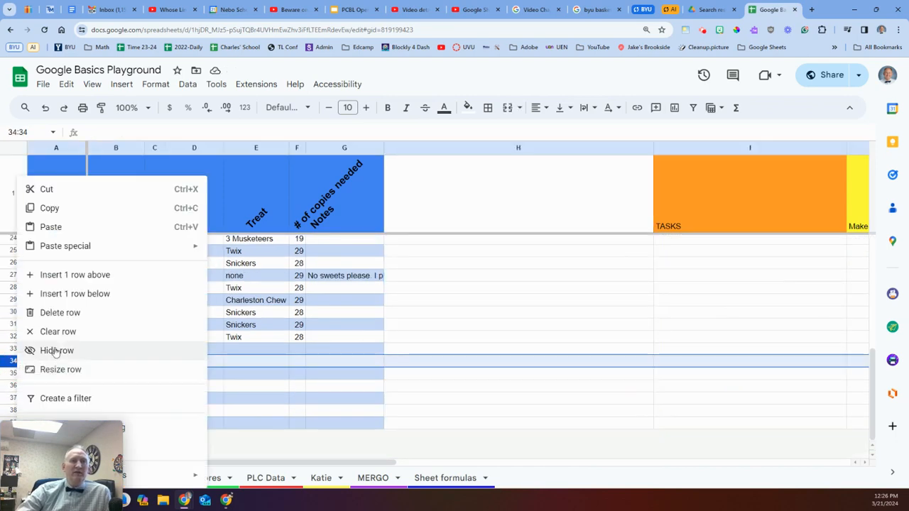
click(104, 294)
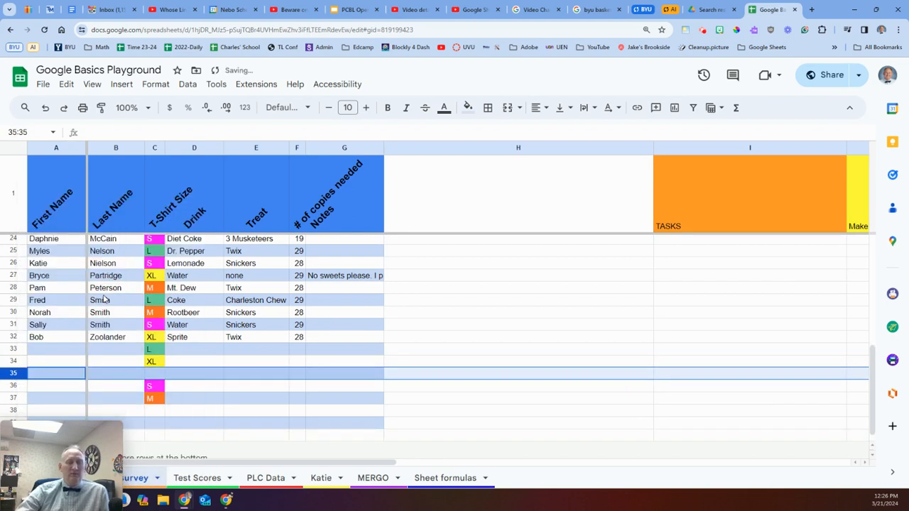
right_click(15, 373)
click(79, 199)
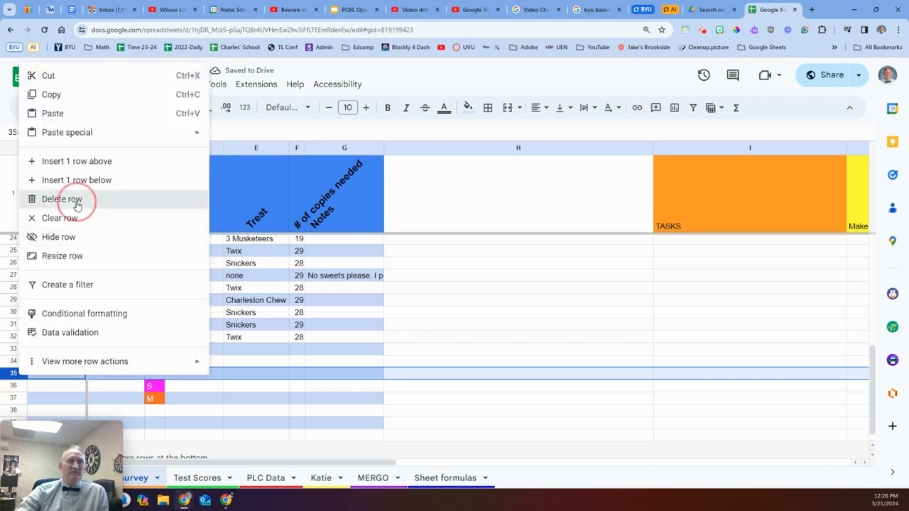
Select the copies-needed values in F2:F32 to view their quick sum, and clear the selection.
scroll(327, 328, up, 7)
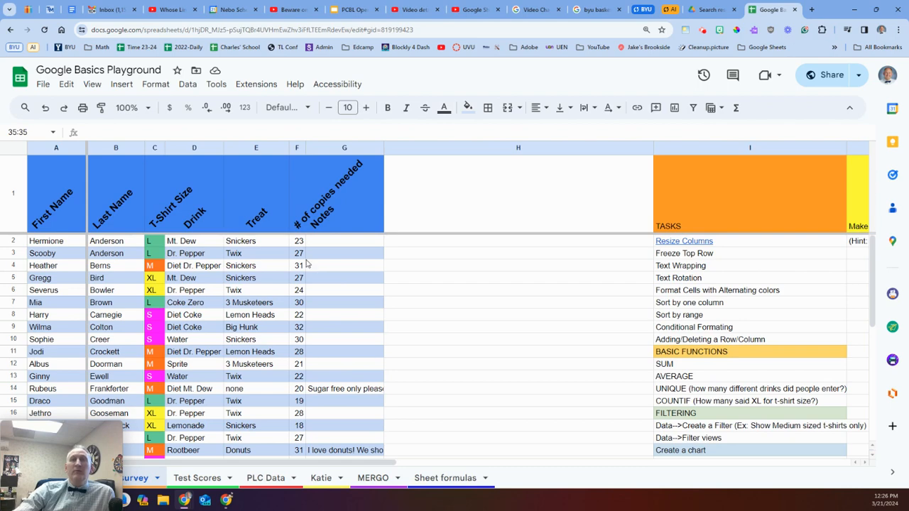
drag(299, 244, 301, 337)
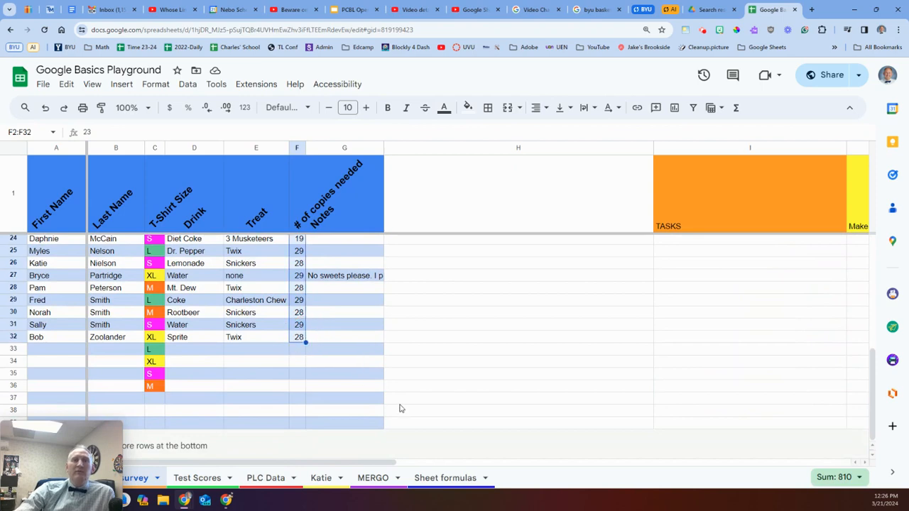
scroll(369, 359, up, 7)
click(338, 292)
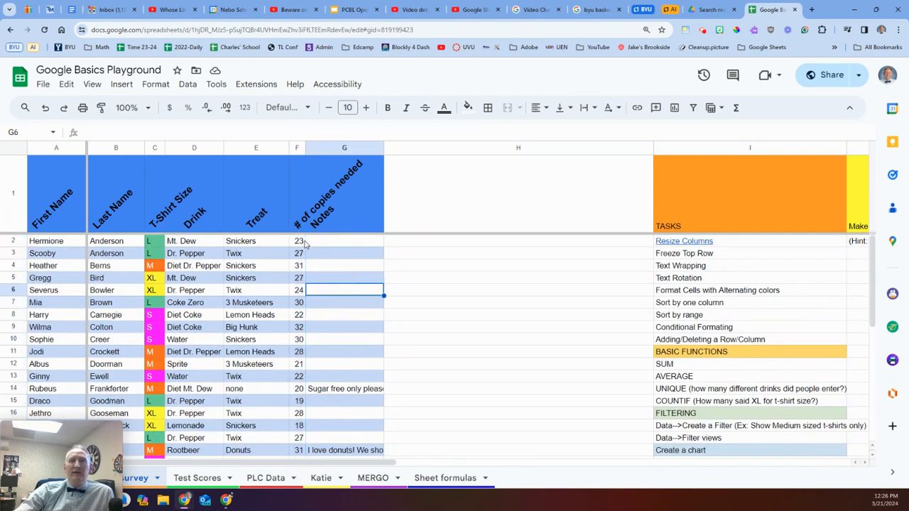
Reselect F2 through F32 and switch the quick selection summary to the average and back to the sum.
click(303, 243)
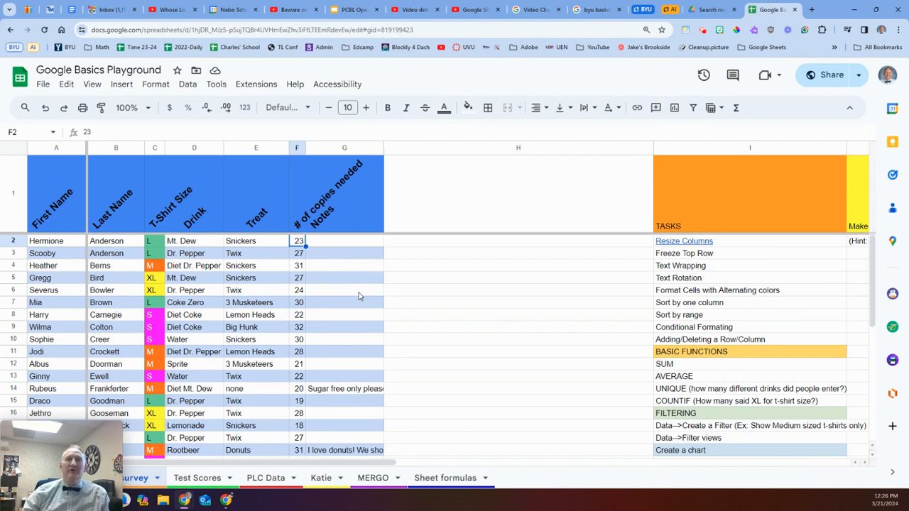
key(ctrl+shift+Down)
scroll(532, 382, down, 3)
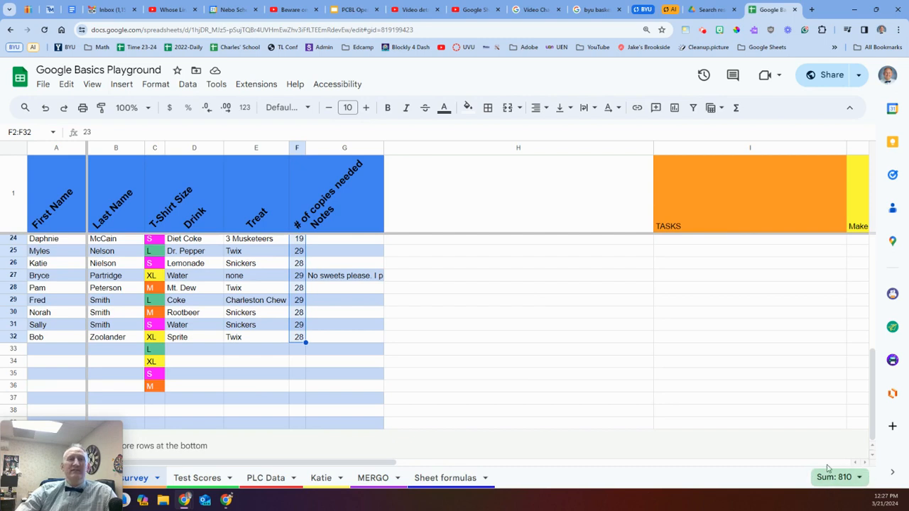
click(861, 478)
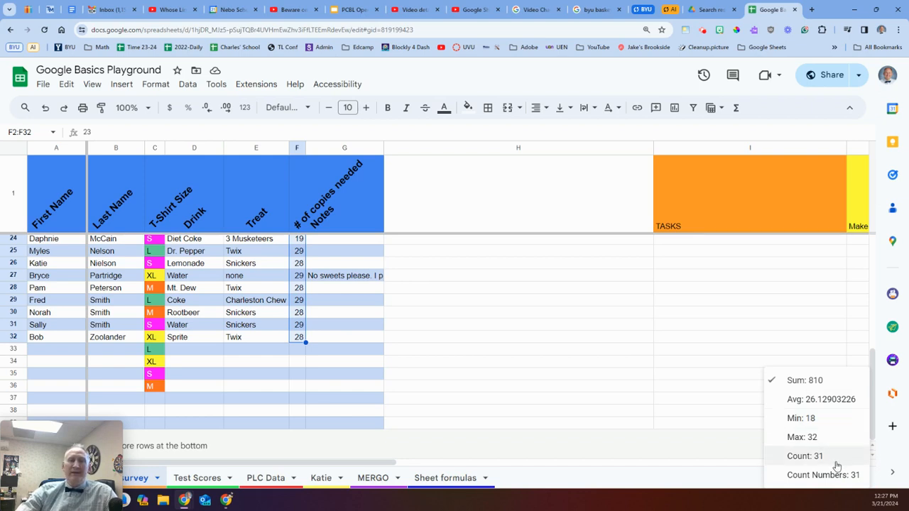
click(780, 402)
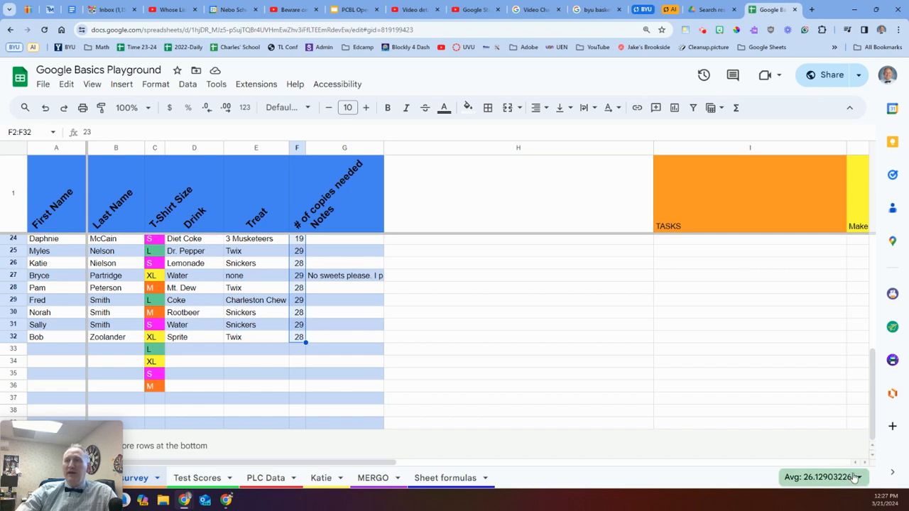
click(852, 477)
click(830, 381)
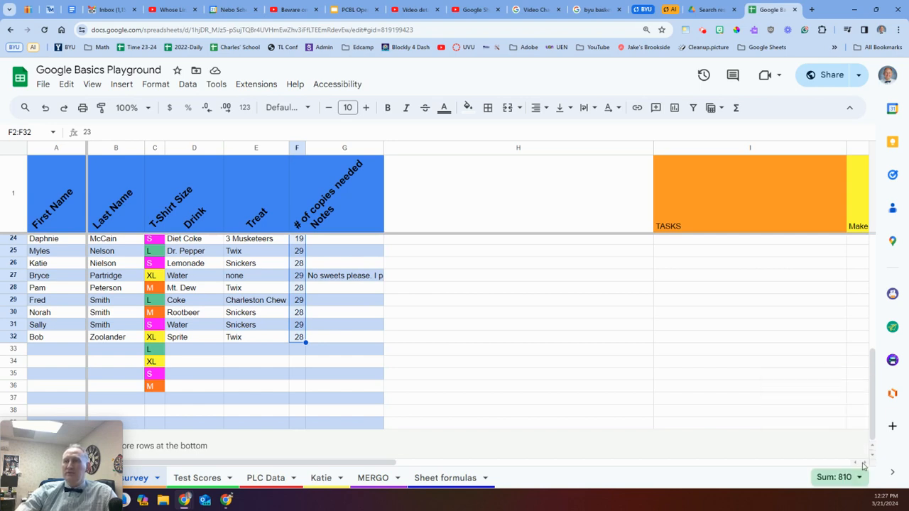
Enter the formula =SUM(F2:F32) in cell F33 below the copies-needed values.
click(297, 349)
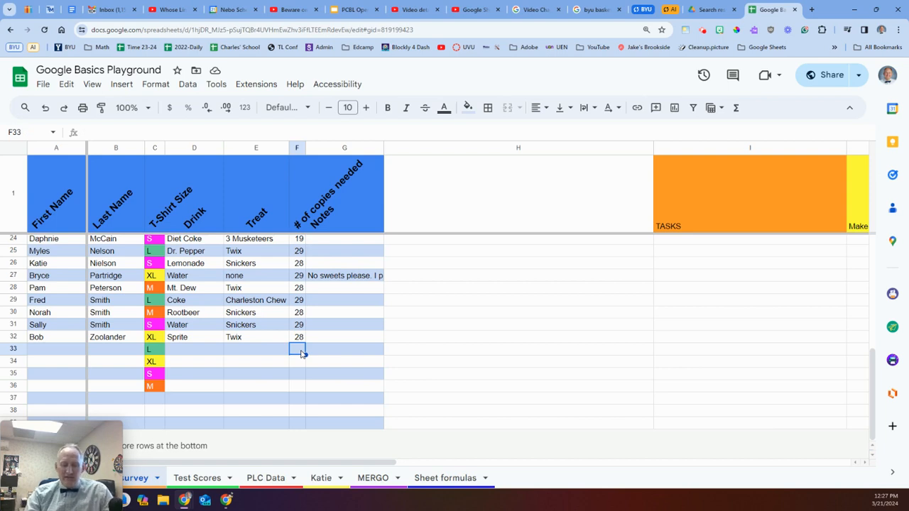
text(=sum)
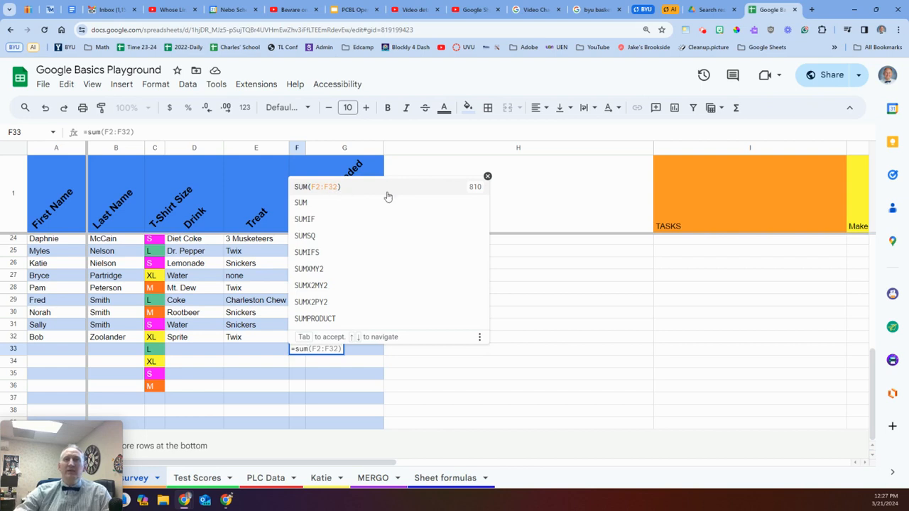
click(330, 188)
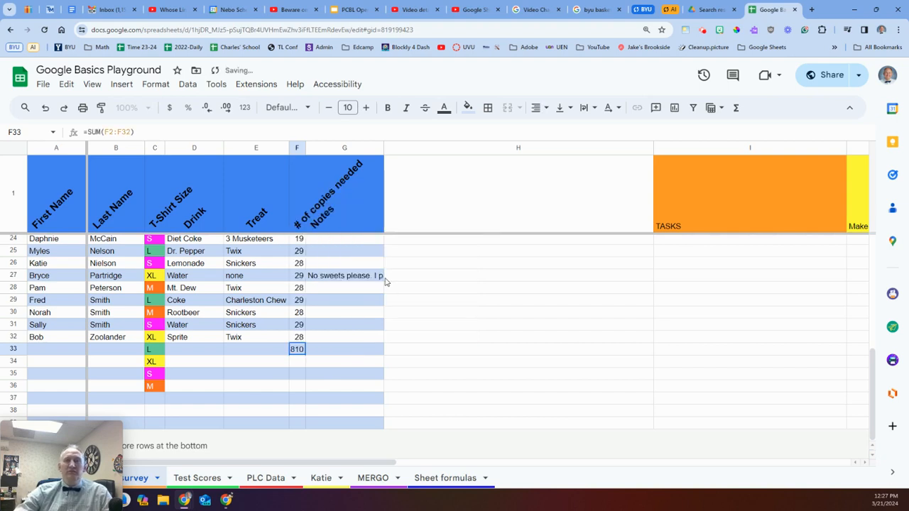
click(345, 353)
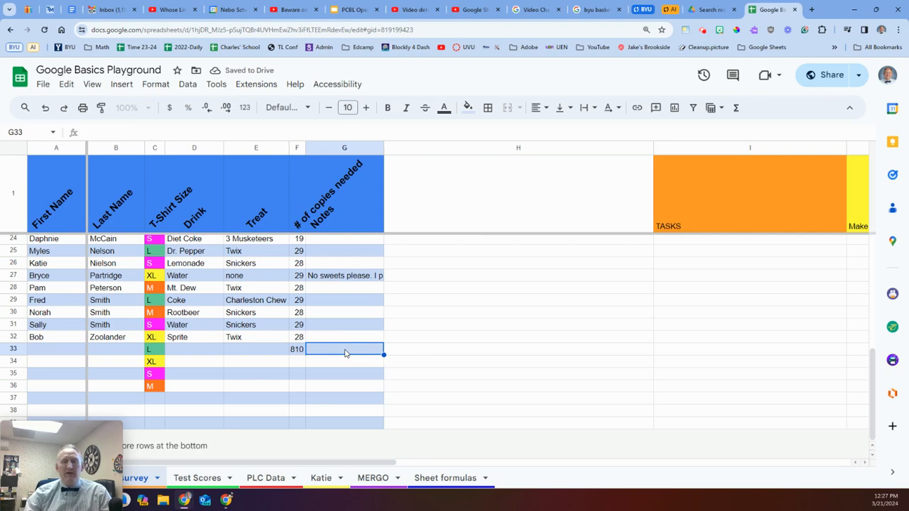
Insert a blank row above row 2 and enter the label TOTAL in cell G2.
scroll(346, 298, up, 7)
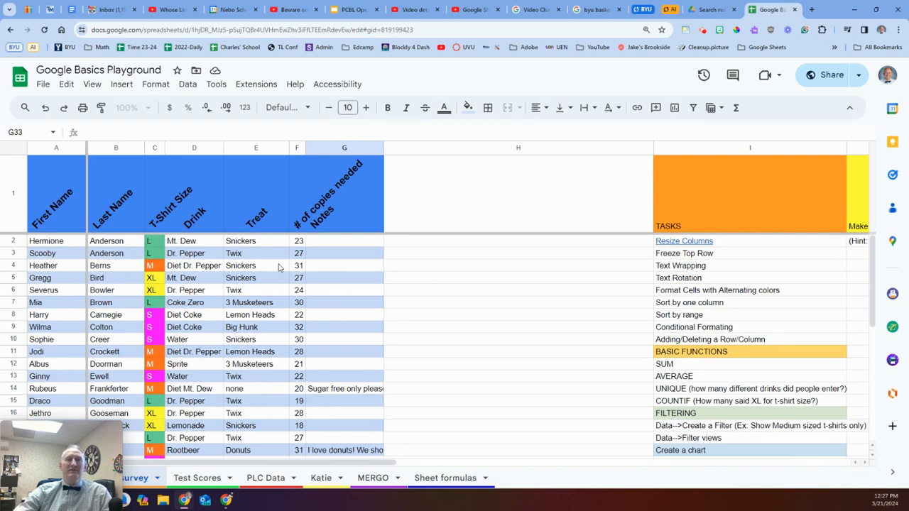
click(15, 242)
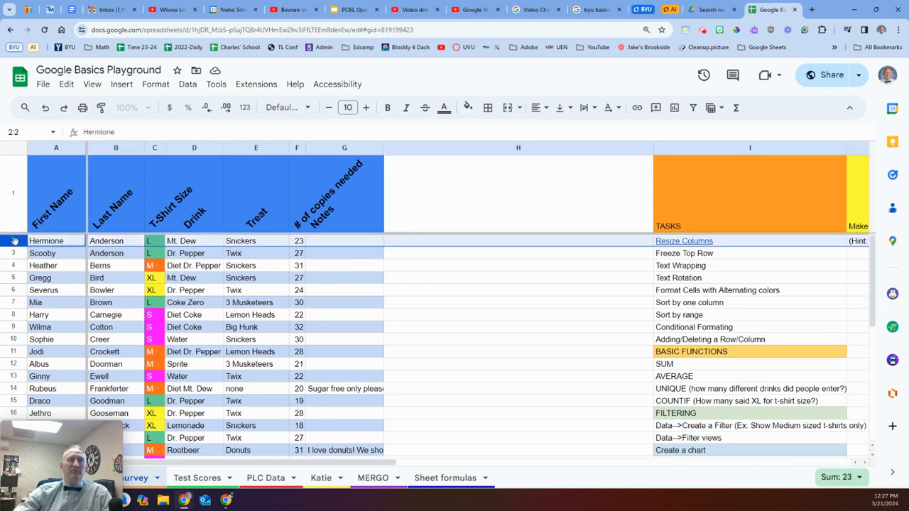
right_click(14, 241)
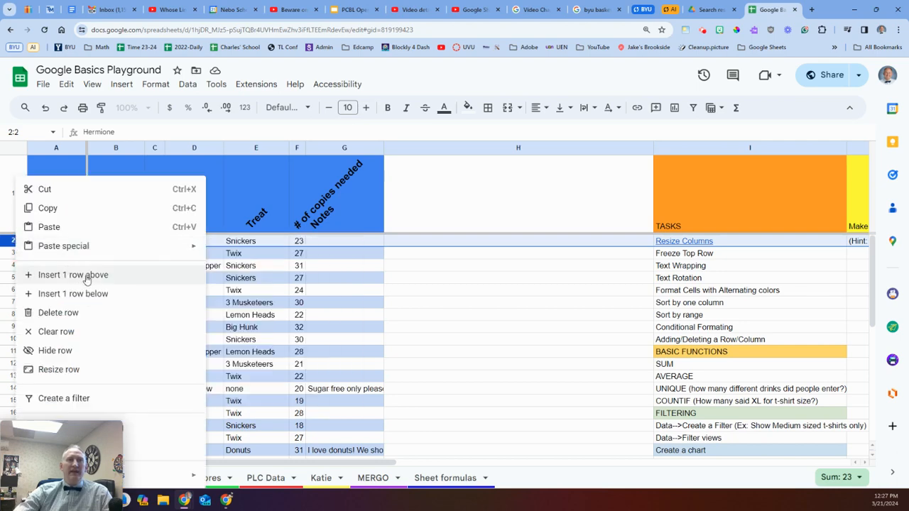
click(87, 276)
click(325, 241)
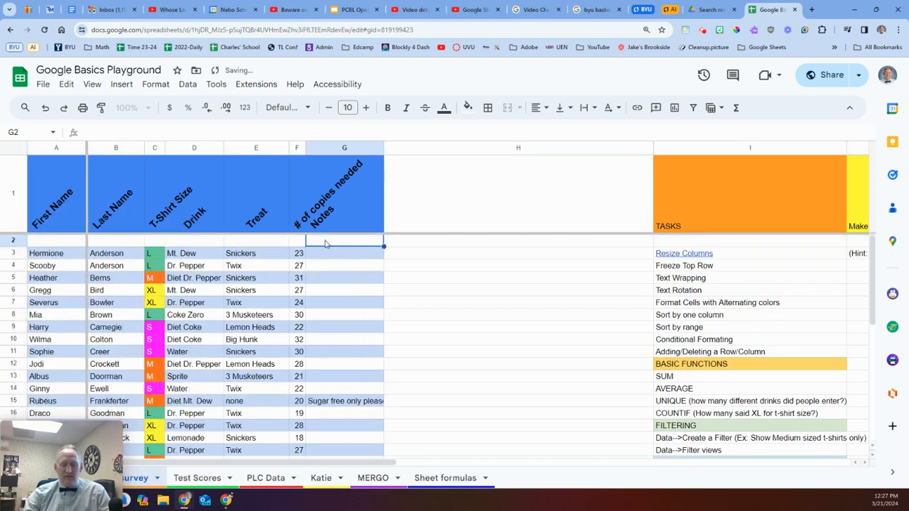
text(TOTAL)
key(Left)
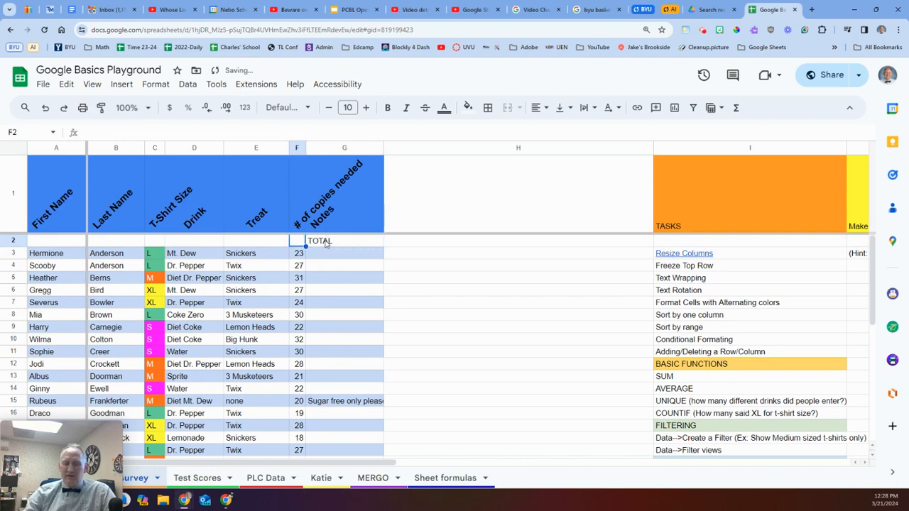
Delete the sum formula in cell F34 below the copies-needed values.
scroll(315, 311, down, 7)
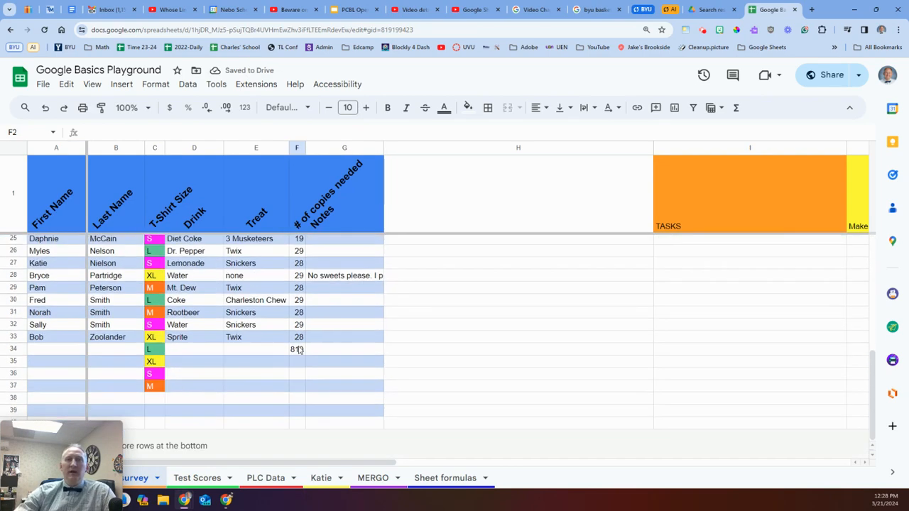
click(299, 349)
key(Delete)
Enter the formula =SUM(F3:F37) in cell F2 beside the TOTAL label.
scroll(299, 353, up, 6)
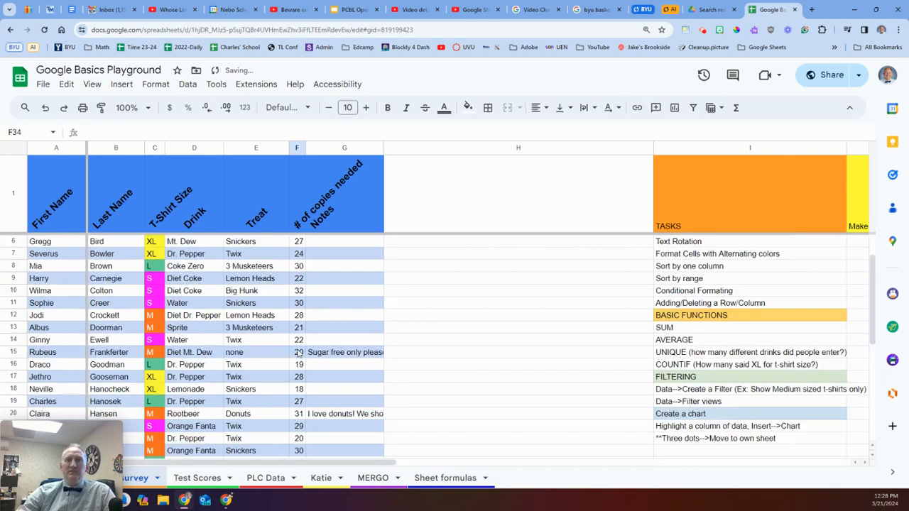
scroll(299, 353, up, 2)
click(298, 243)
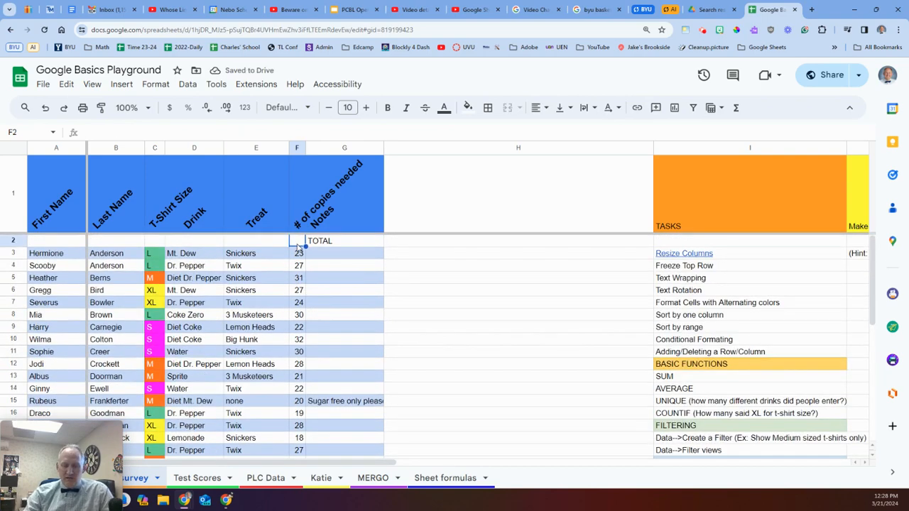
text(=sum)
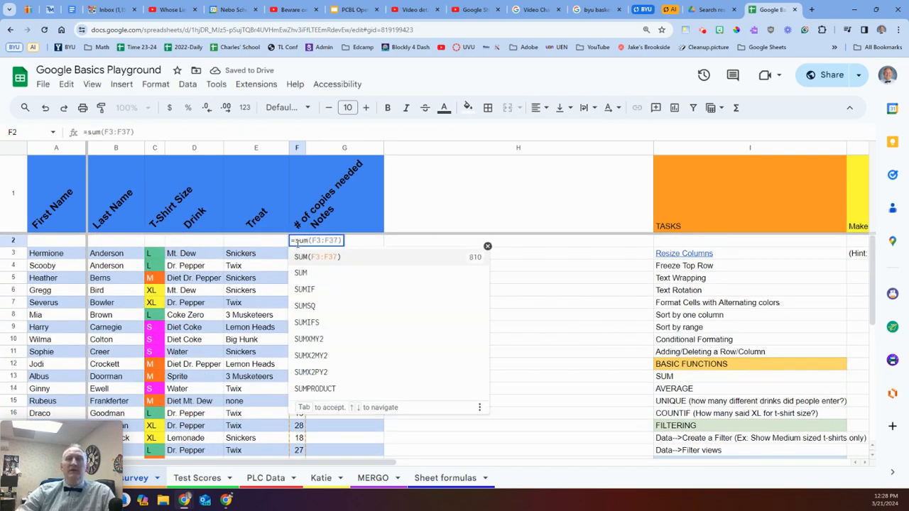
click(335, 258)
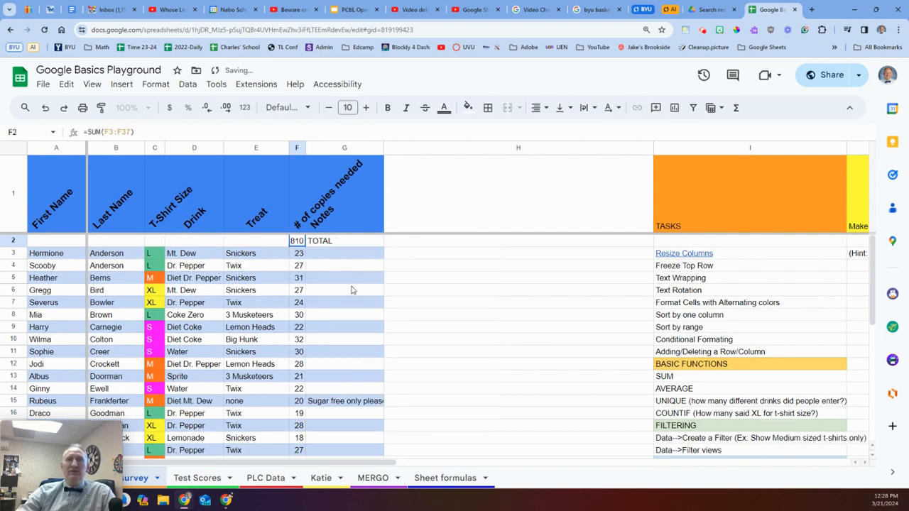
click(349, 290)
Enter 30 as a new copies-needed value in cell F34.
scroll(350, 290, down, 7)
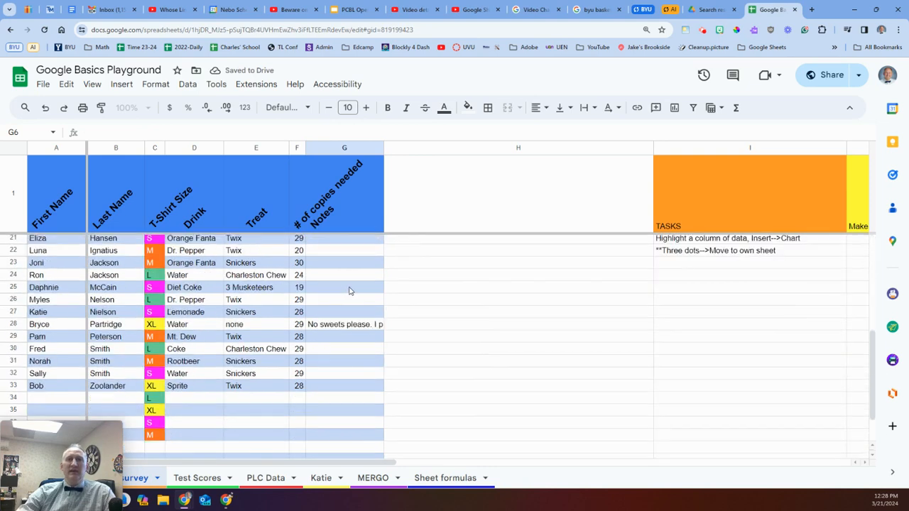
click(299, 351)
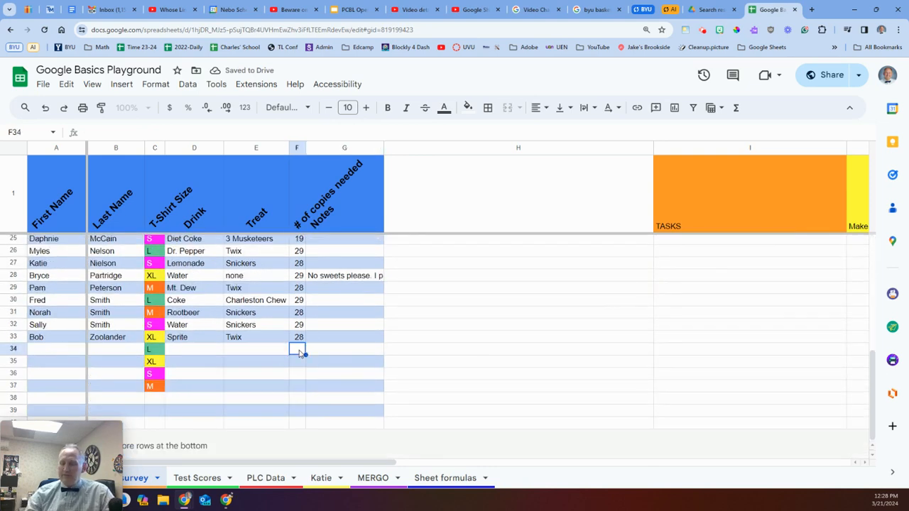
text(30)
key(Return)
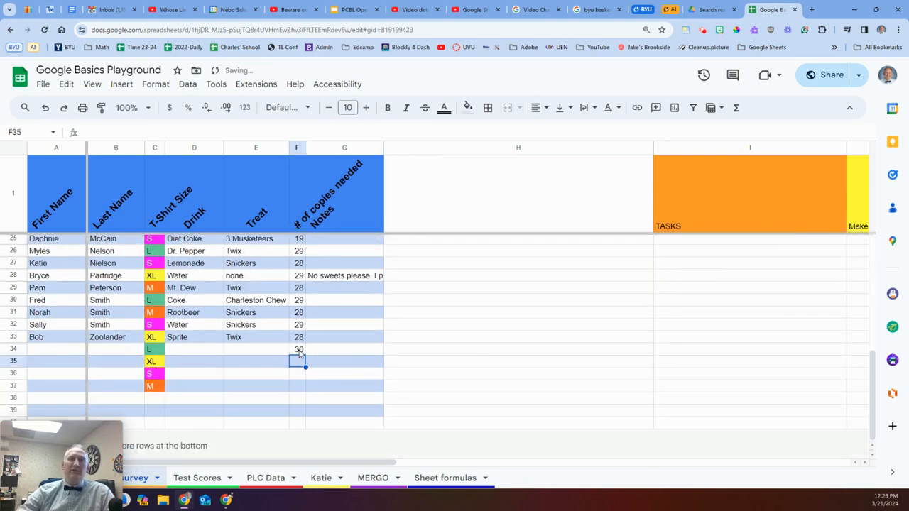
Check the total formula in cell F2 against the last copies-needed values in column F.
scroll(309, 313, up, 7)
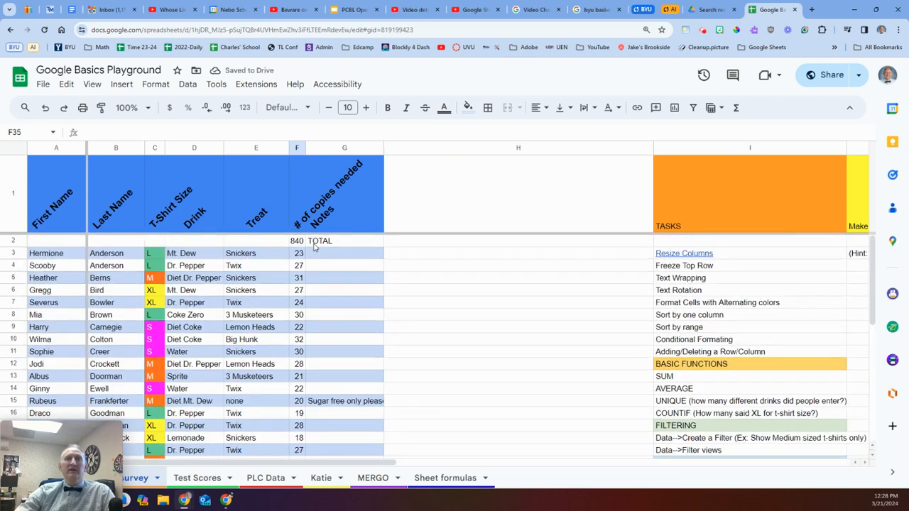
click(302, 243)
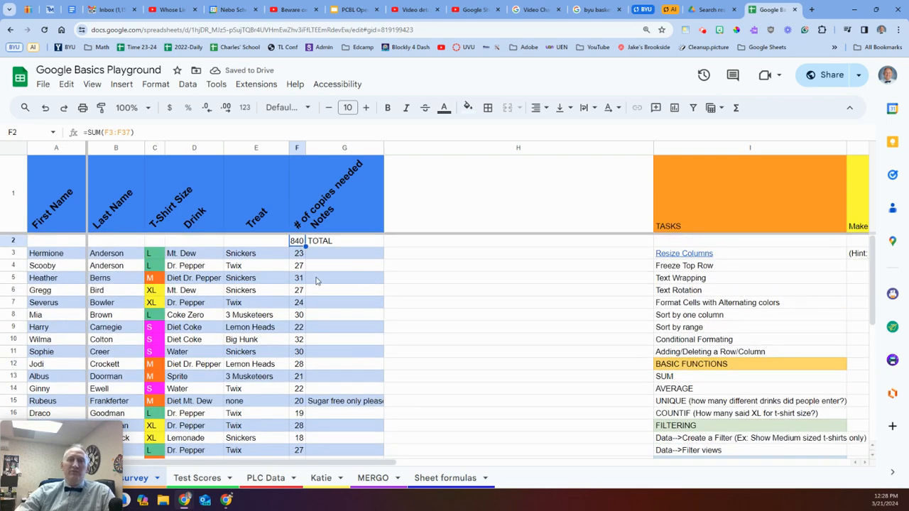
scroll(317, 281, down, 6)
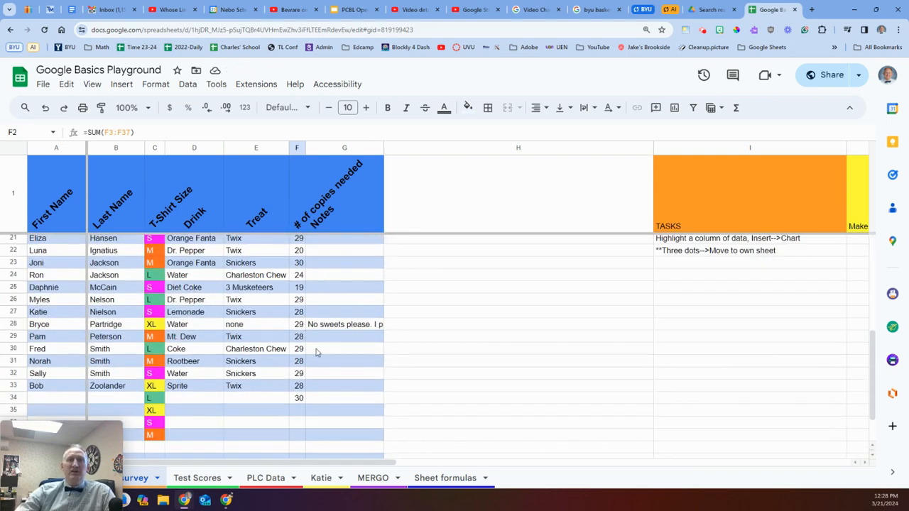
click(304, 386)
scroll(317, 312, up, 6)
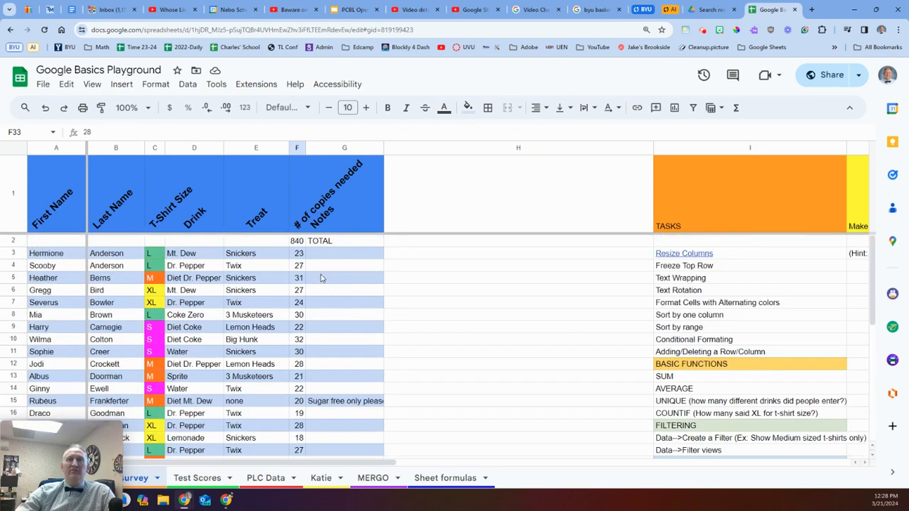
Change the formula in cell F2 to =SUM(F3:F33).
click(302, 243)
click(144, 132)
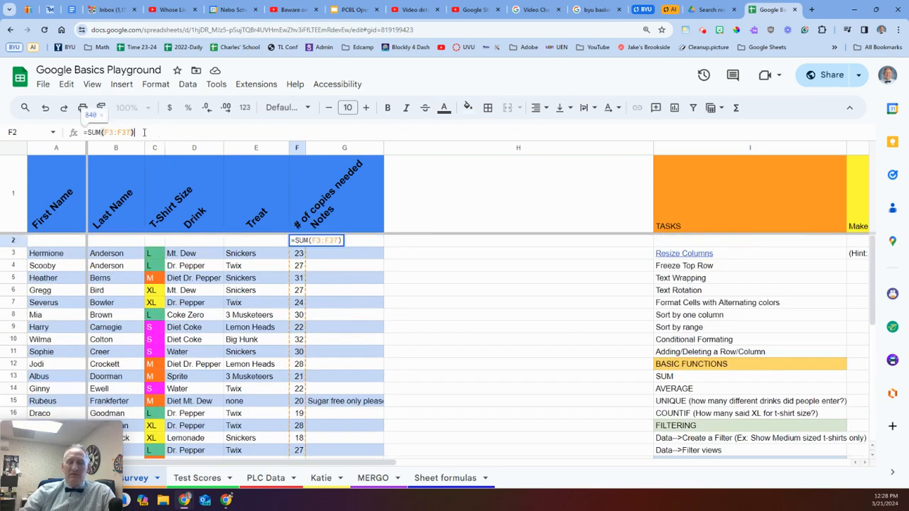
key(Left)
key(BackSpace)
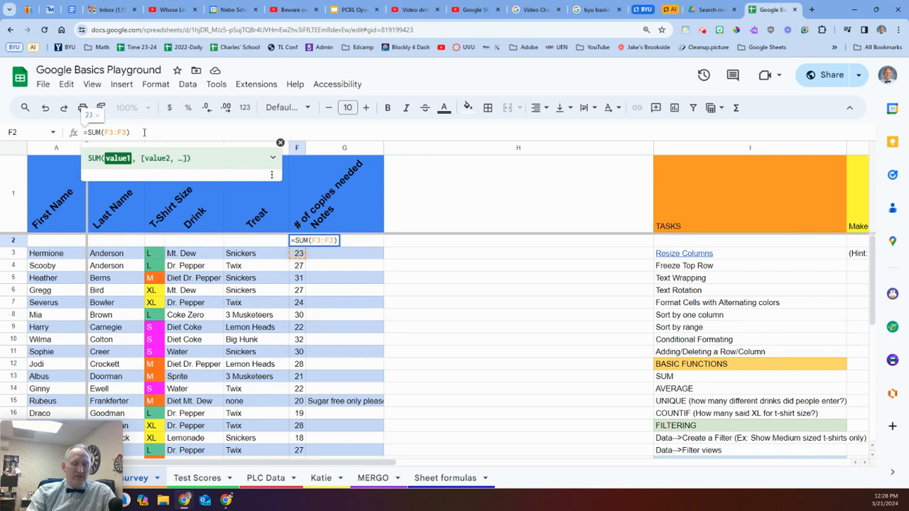
text(3)
key(Return)
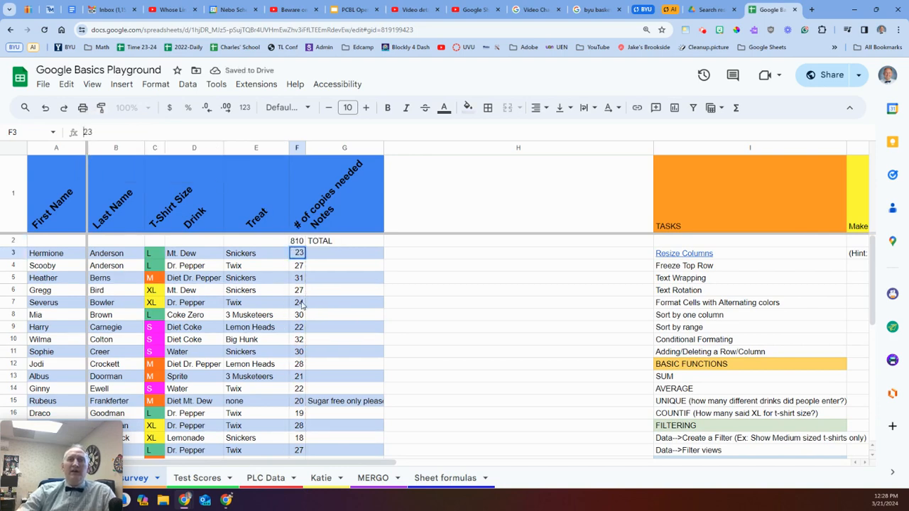
Enter 30 as a copies-needed value in both cells F35 and F36.
scroll(307, 370, down, 5)
click(299, 410)
text(30)
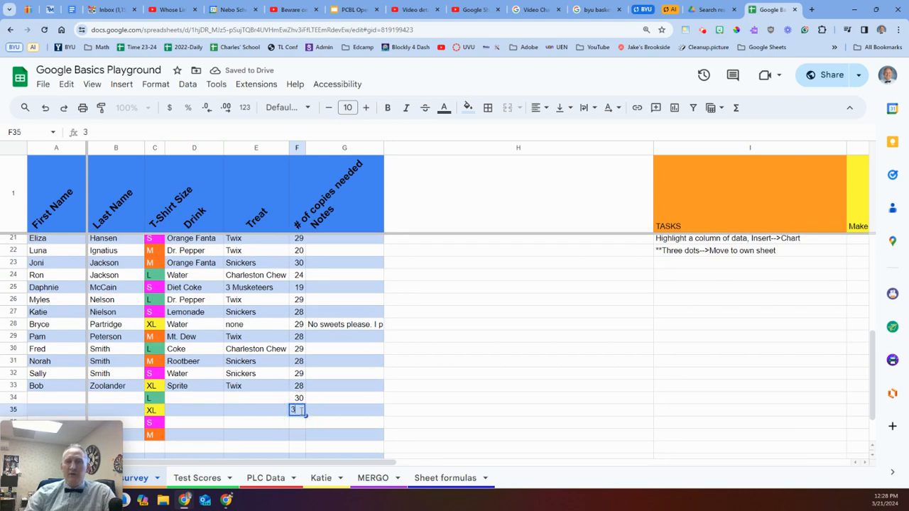
key(Return)
text(30)
key(Return)
Change the total formula in cell F2 to the open-ended range =SUM(F3:F).
scroll(310, 416, up, 5)
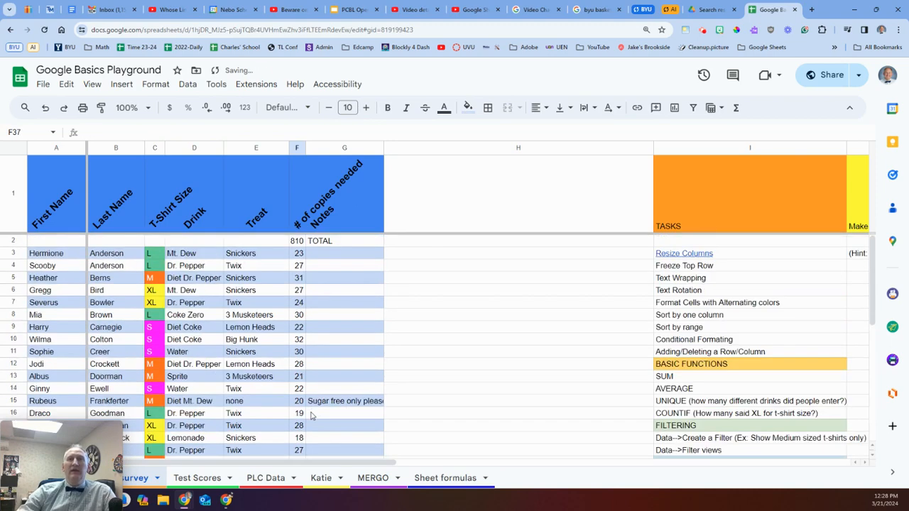
click(298, 241)
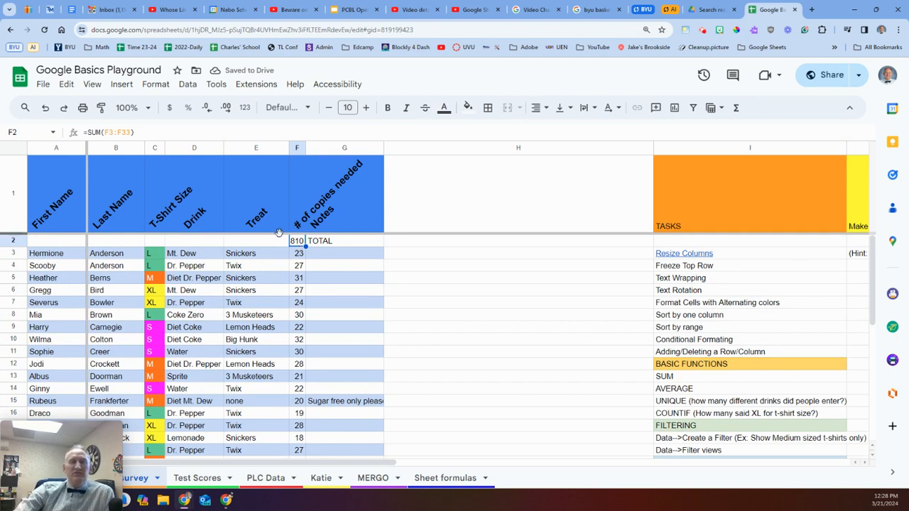
click(132, 133)
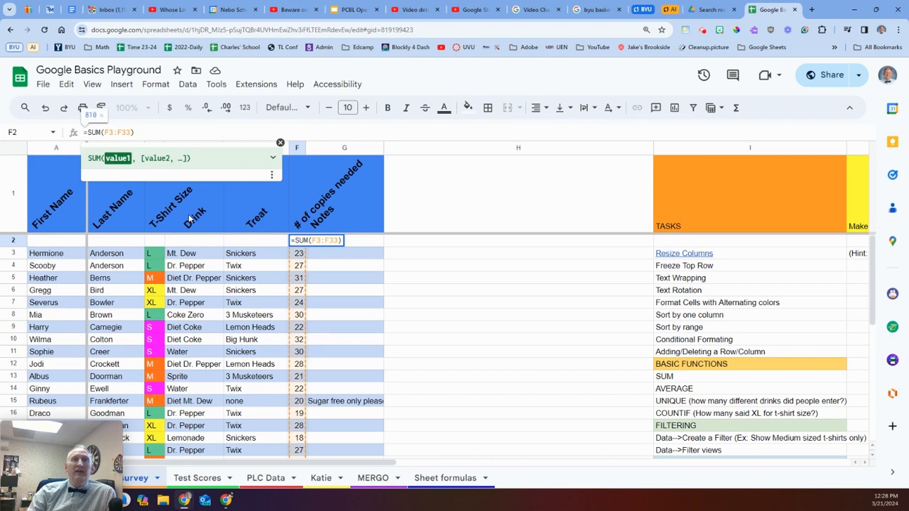
key(BackSpace)
key(BackSpace)
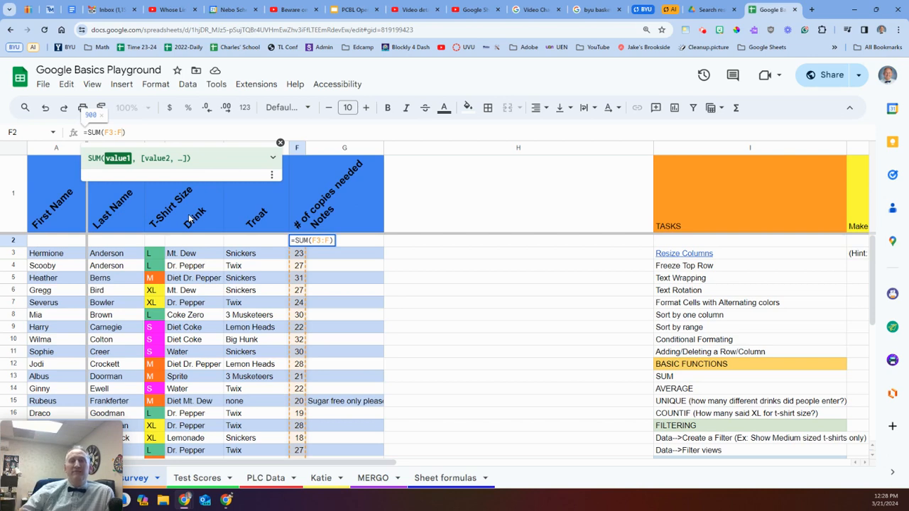
key(Return)
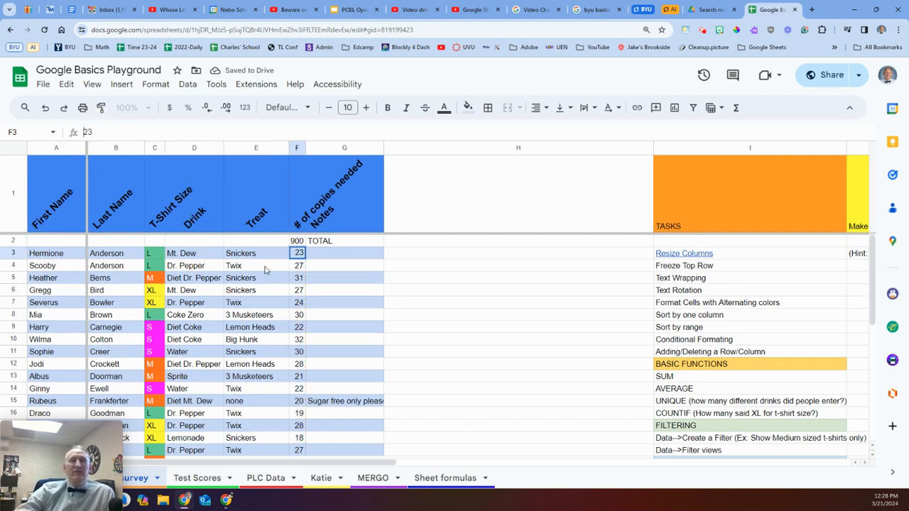
Select the copies-needed values in F3:F36 to compare their sum with the total in F2.
key(Down)
key(Down)
key(shift+Right)
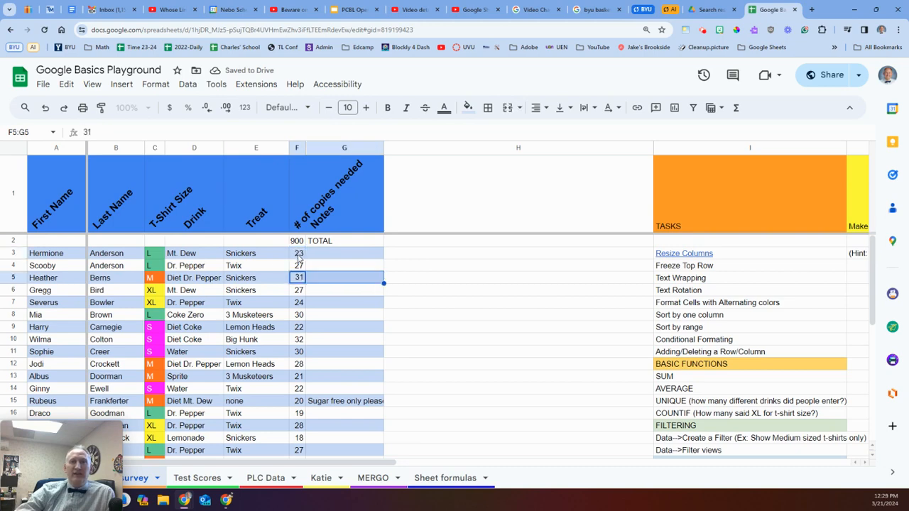
drag(296, 253, 305, 421)
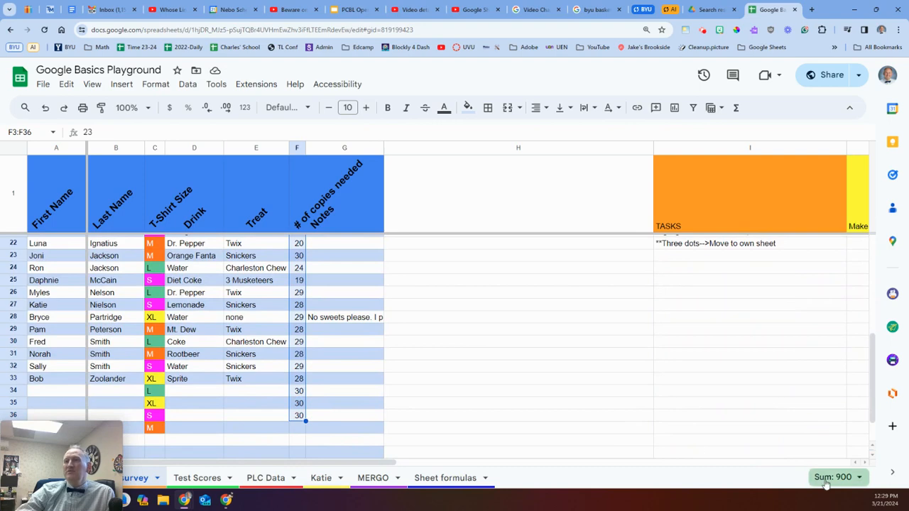
Enter 25 in cell F37 and check the total formula in cell F2.
click(299, 429)
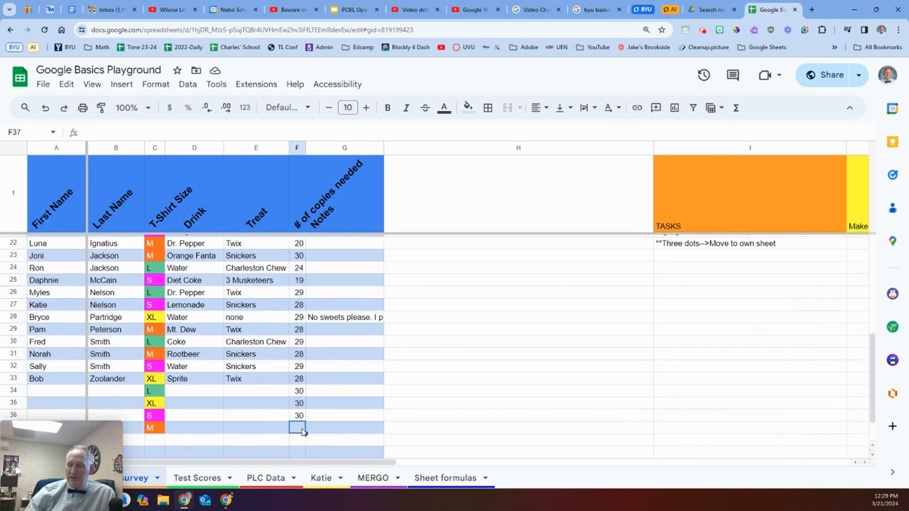
text(25)
key(Return)
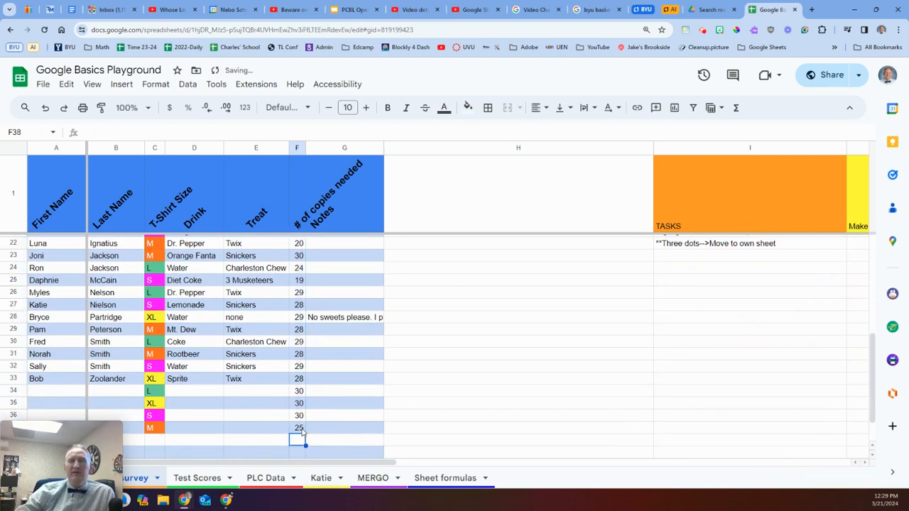
scroll(302, 431, up, 6)
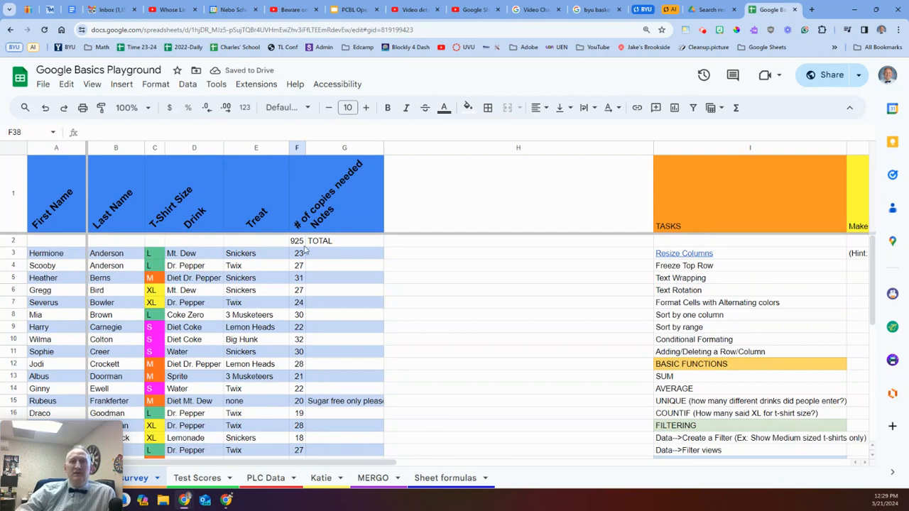
click(304, 242)
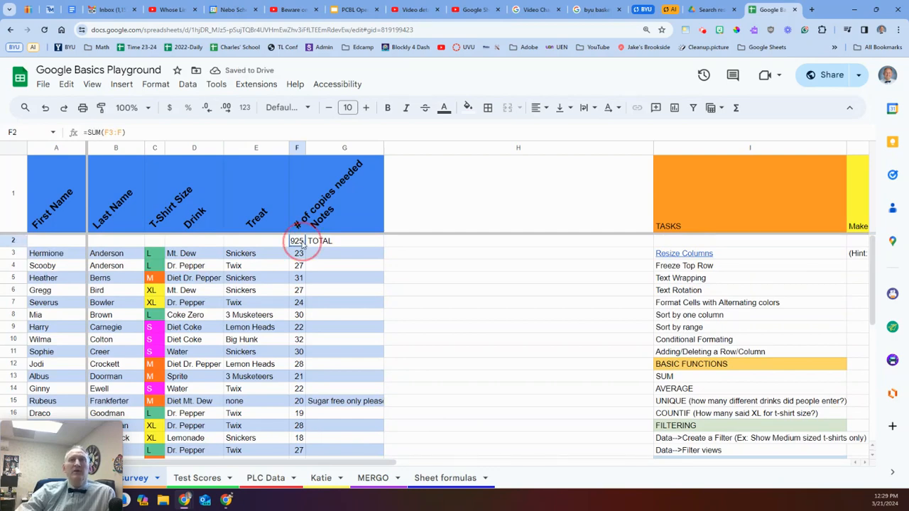
Add 40 more rows at the bottom of the Faculty survey sheet.
scroll(330, 382, down, 5)
scroll(330, 382, down, 3)
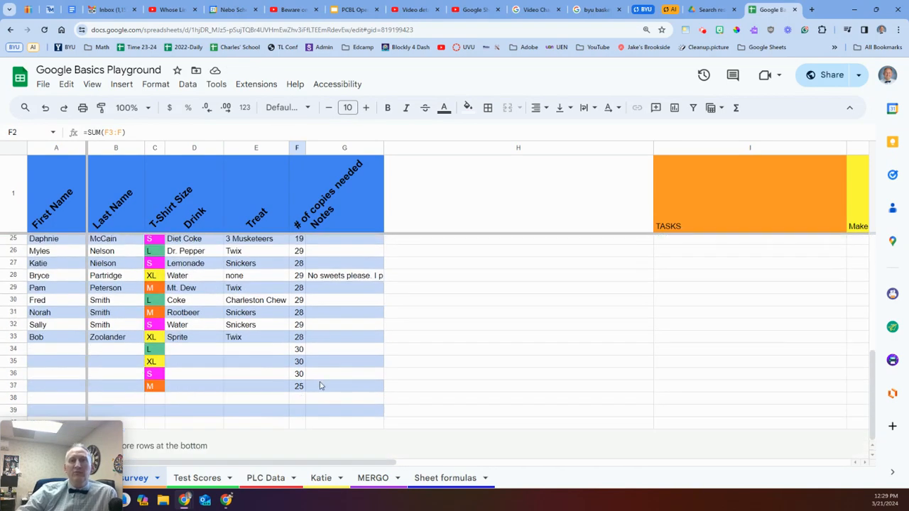
mouse_move(93, 429)
drag(92, 429, 244, 433)
double_click(93, 445)
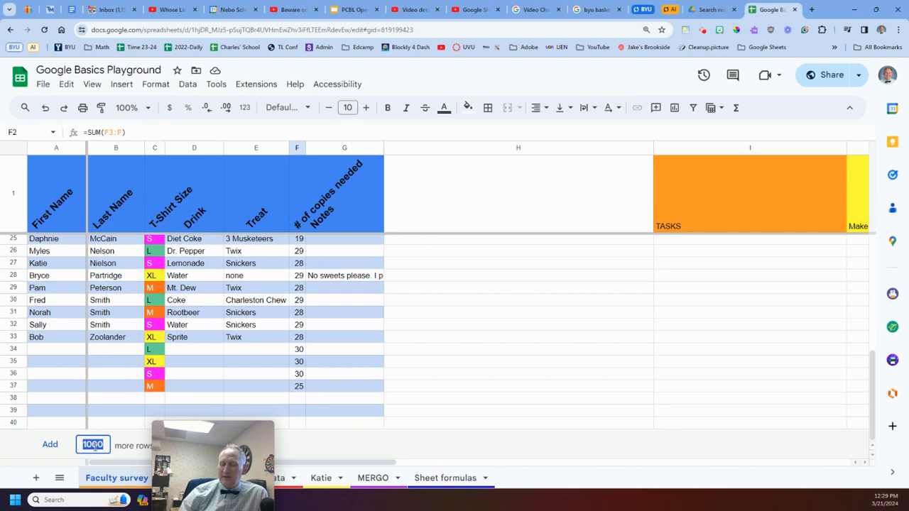
text(40)
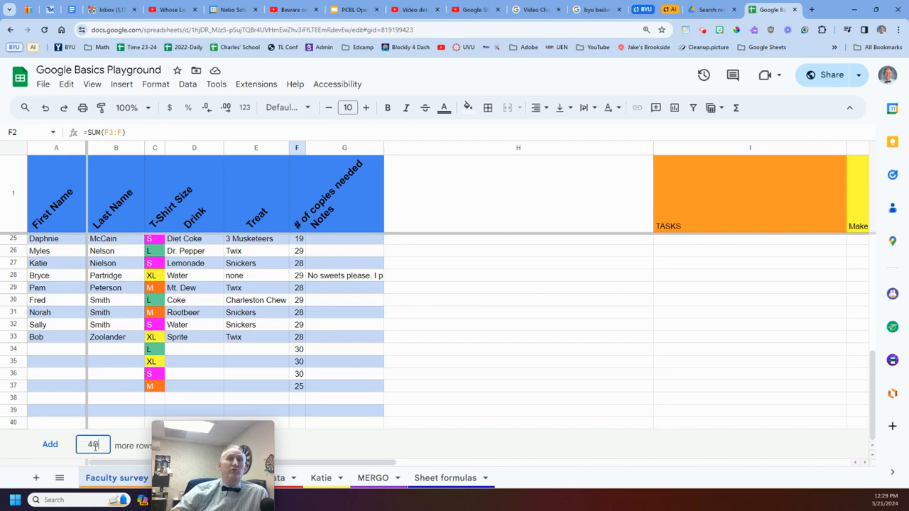
click(50, 444)
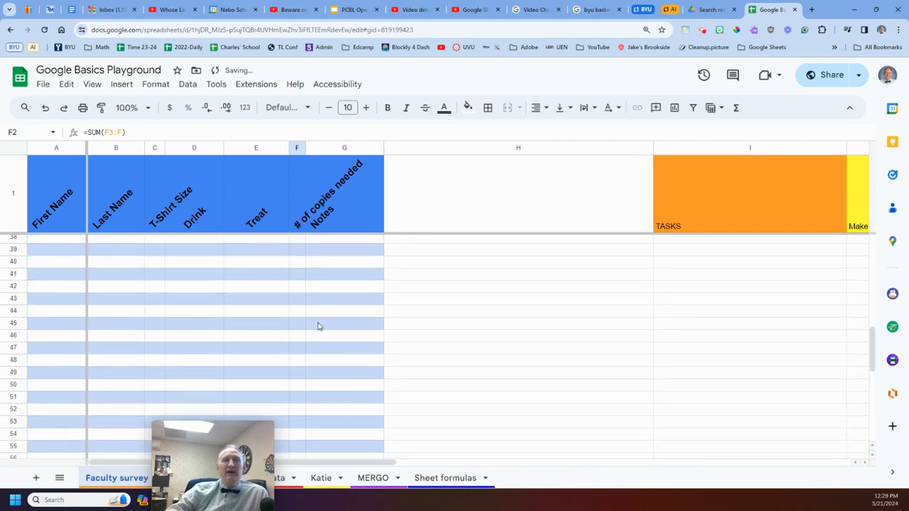
Enter the copies-needed values 18, 158, 185, 113, 12, 354, 312 and 3 in cells F38 through F45.
scroll(316, 325, up, 10)
scroll(318, 325, down, 3)
click(303, 332)
text(18)
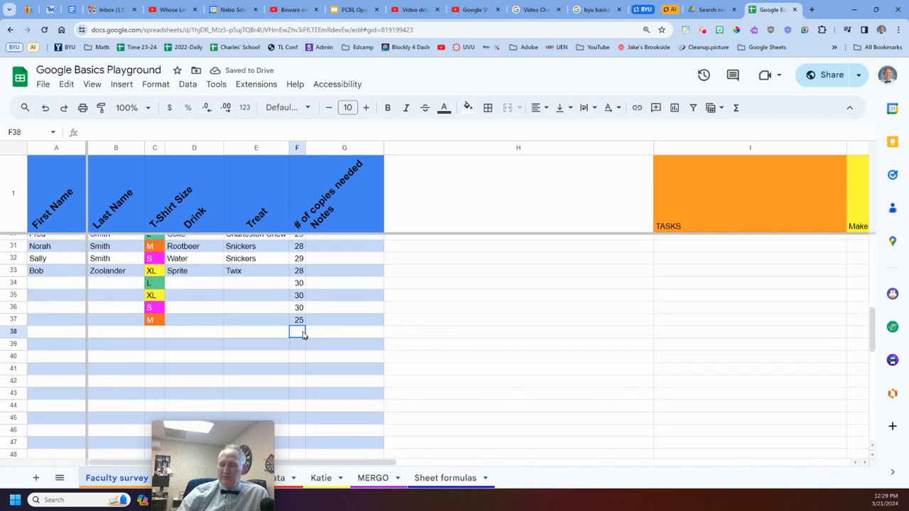
key(Return)
text(158)
key(Return)
text(185)
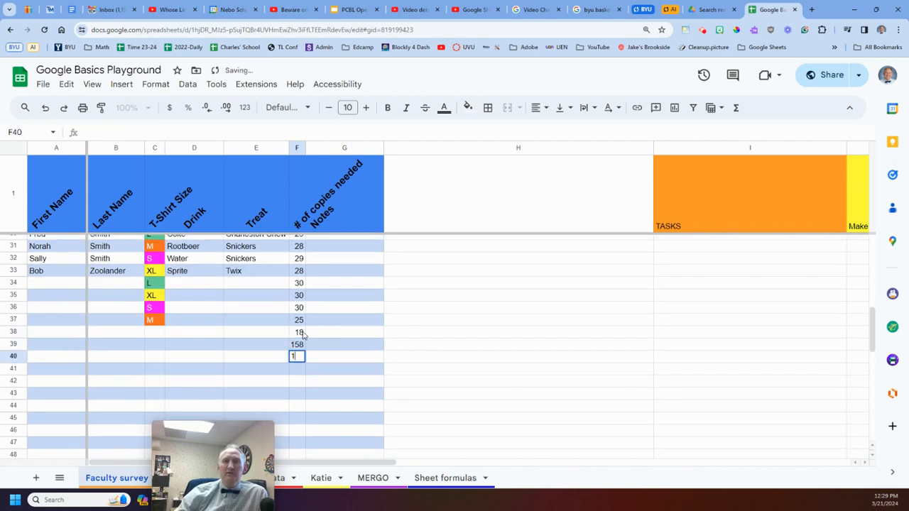
key(Return)
text(113)
key(Return)
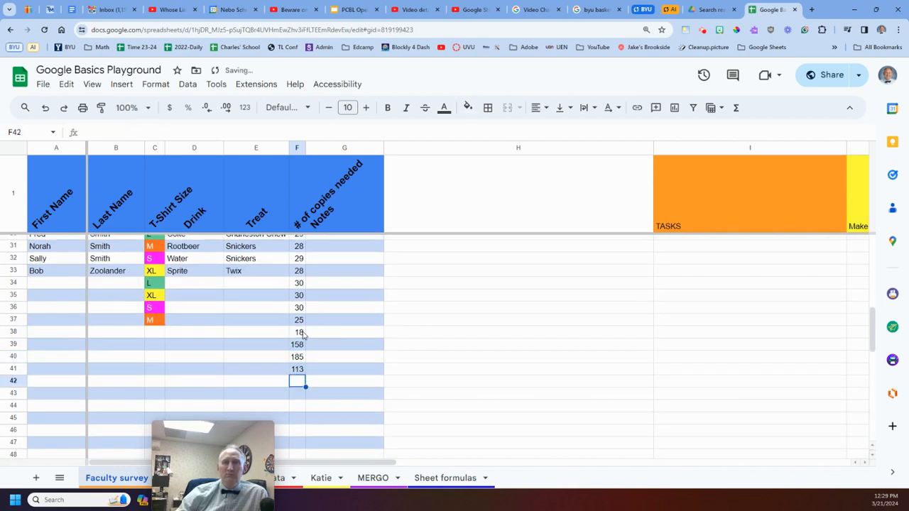
text(12)
key(Return)
text(354)
key(Return)
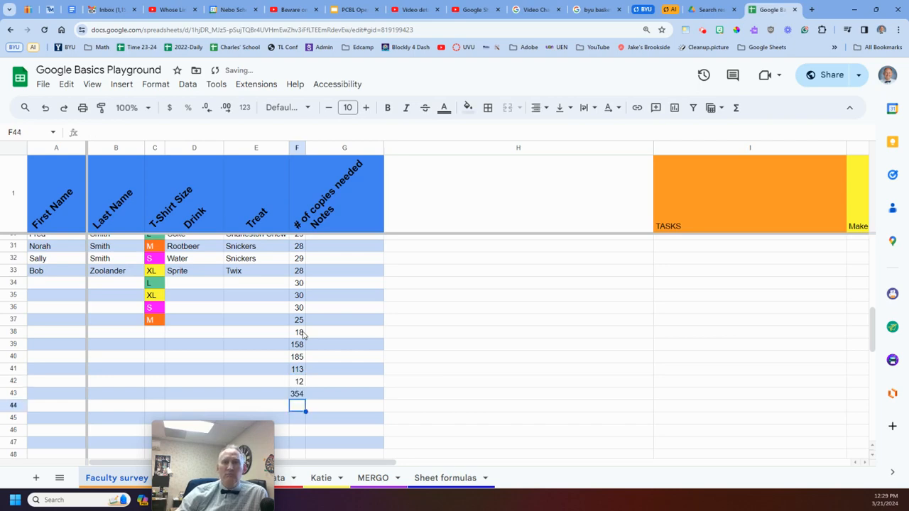
text(312)
key(Return)
text(3)
key(Return)
Widen column F slightly to fit the four-digit total and select cell F2.
scroll(302, 338, up, 10)
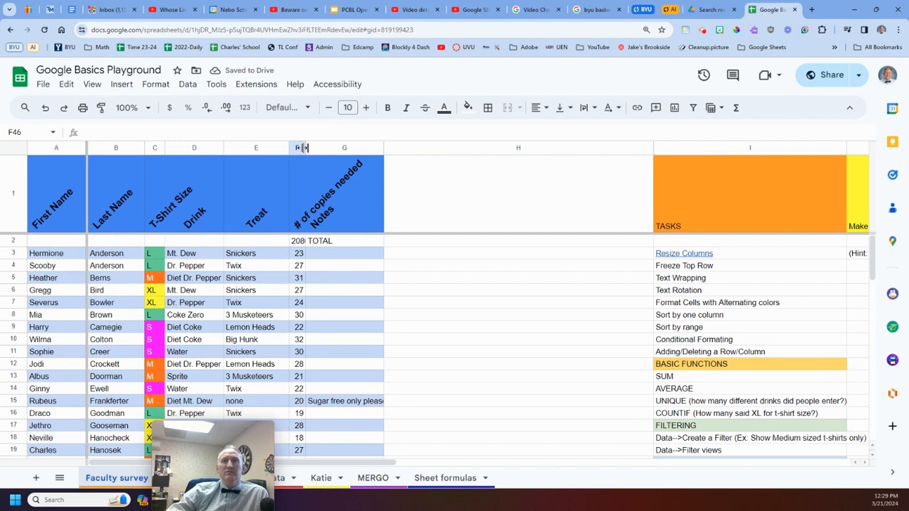
drag(306, 147, 311, 147)
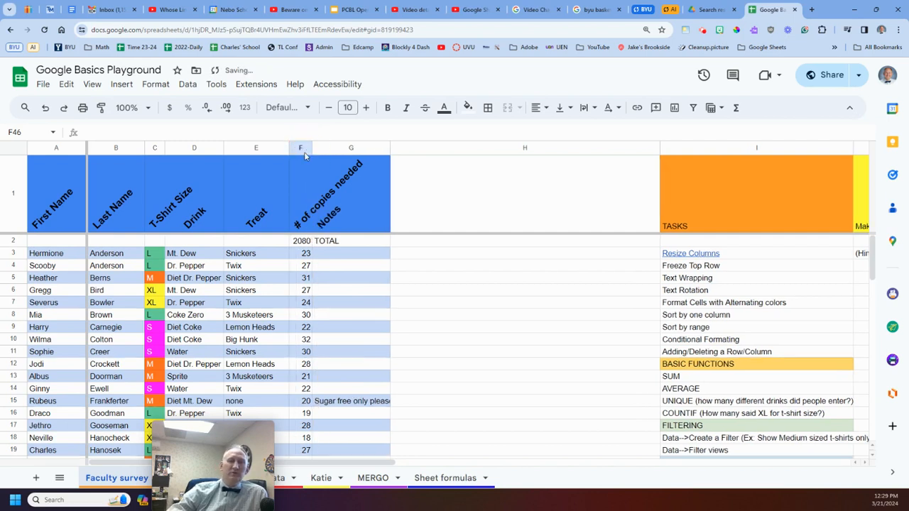
click(291, 242)
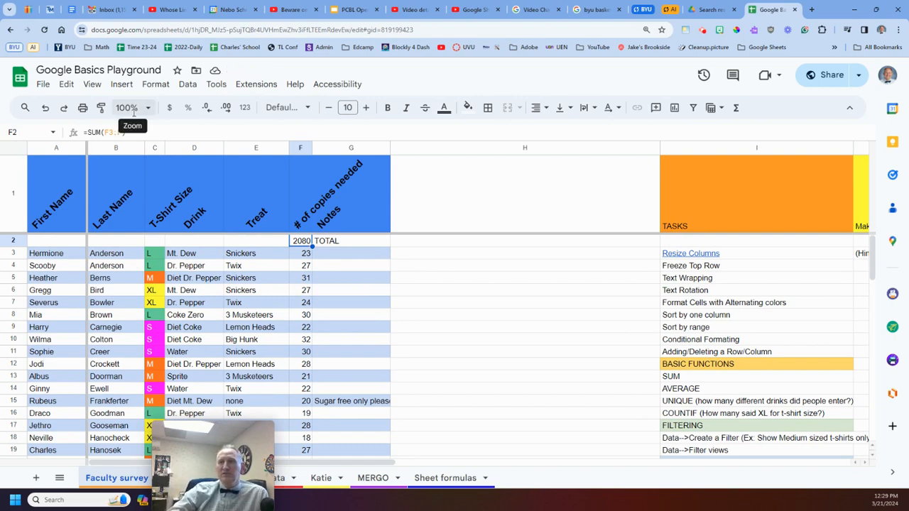
Delete the extra copies-needed values in cells F34:F45.
scroll(323, 296, down, 4)
scroll(323, 297, down, 7)
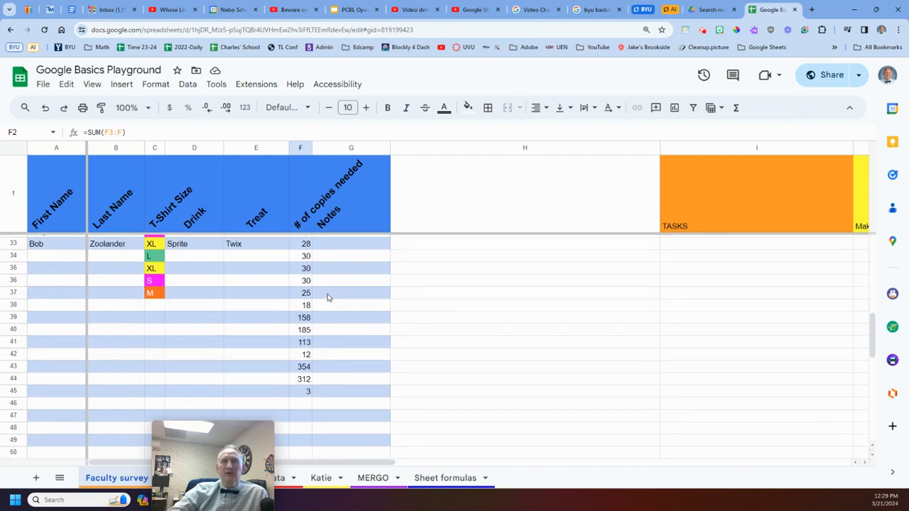
drag(306, 257, 310, 400)
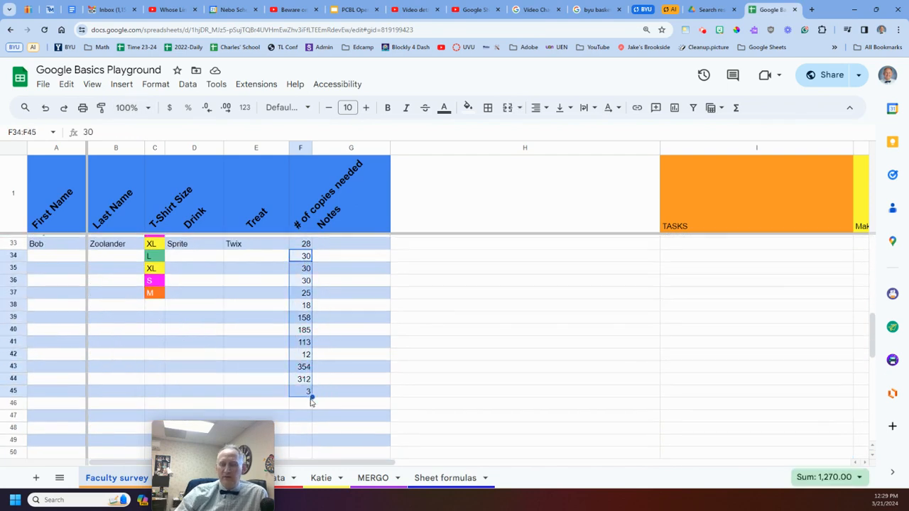
key(Delete)
key(Up)
key(Down)
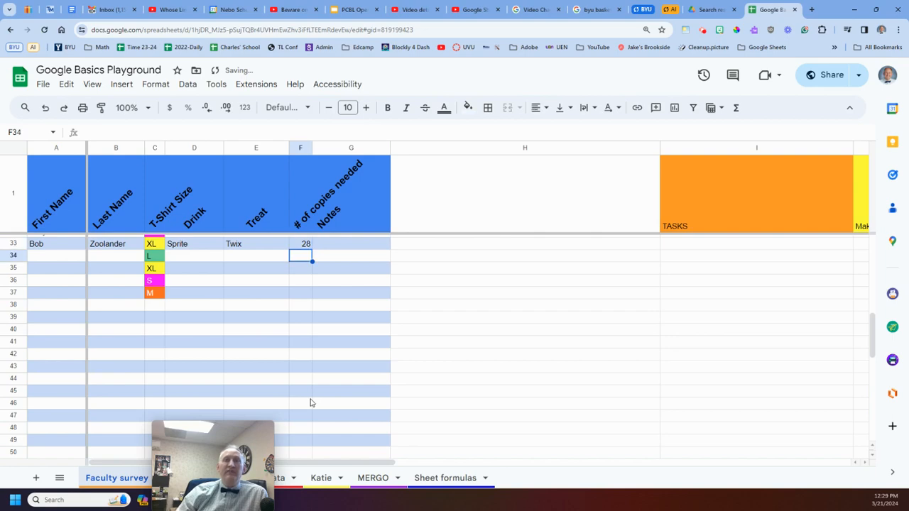
Insert one row below the TOTAL row, row 2, of the Faculty survey sheet.
scroll(310, 401, up, 10)
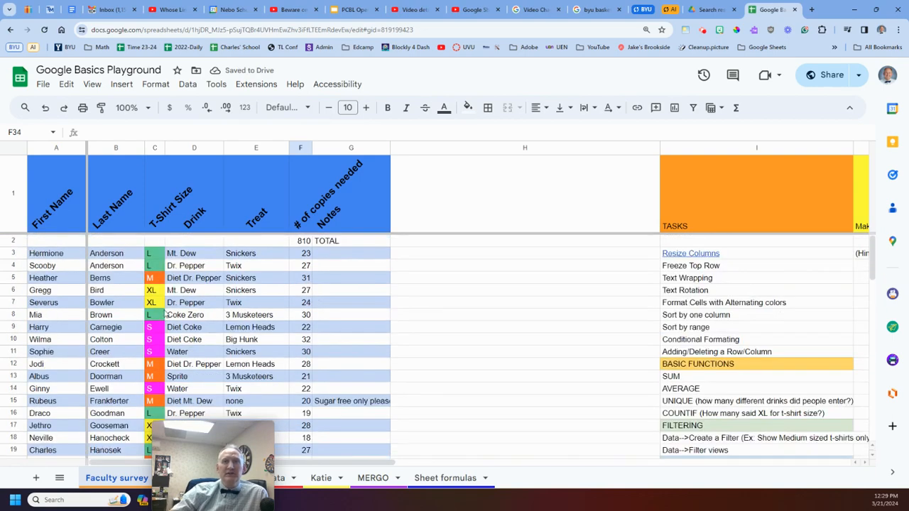
click(14, 242)
right_click(15, 241)
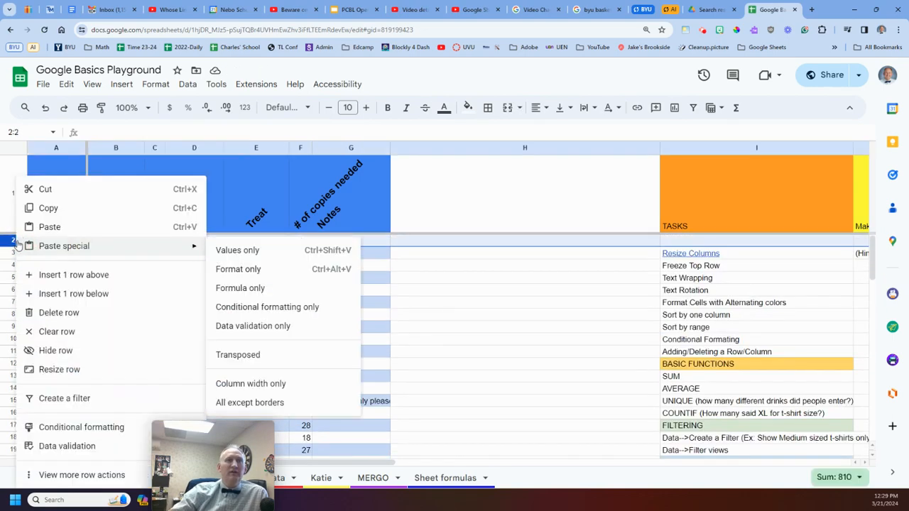
click(84, 294)
Enter the label AVERAGE in cell G3, directly below the TOTAL label.
click(334, 254)
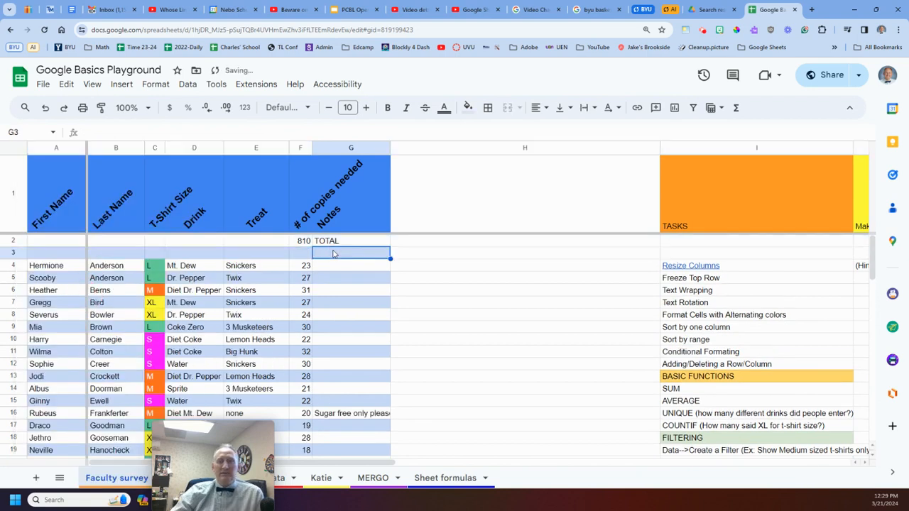
text(AVERG)
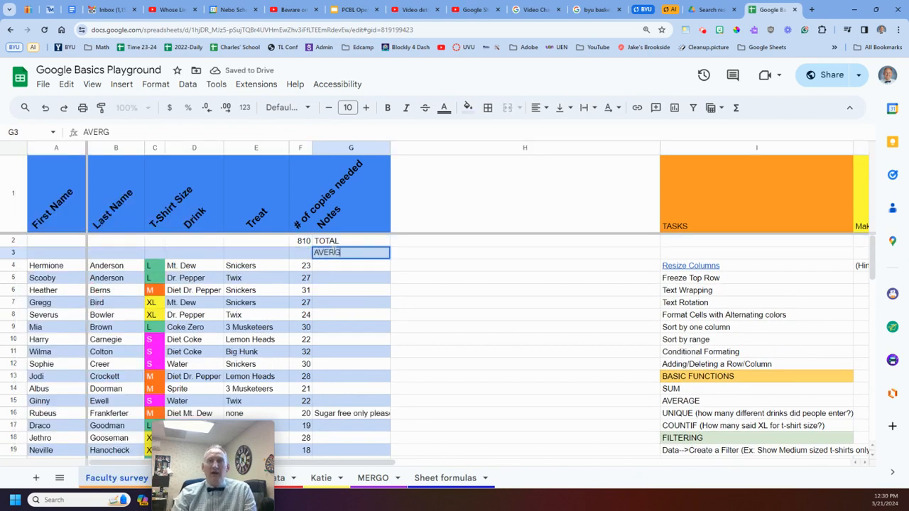
key(BackSpace)
text(AGE)
key(Return)
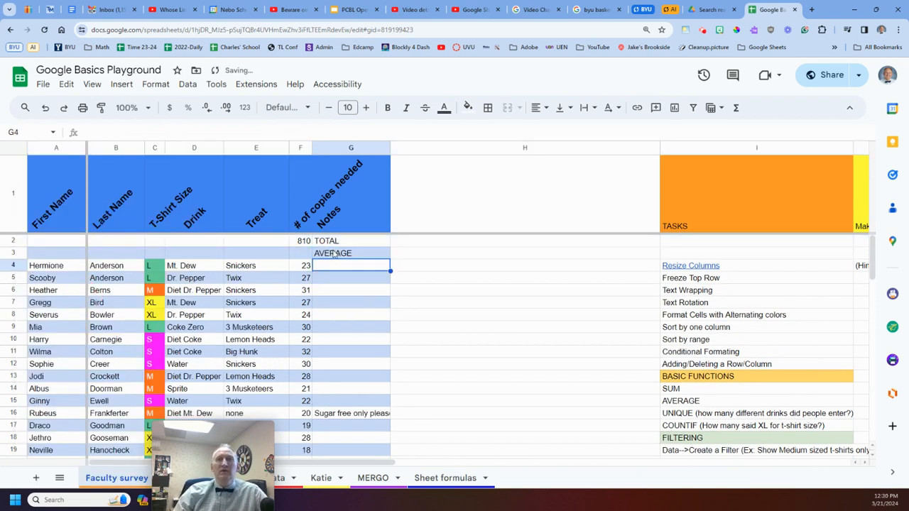
Enter the suggested formula =AVERAGE(F4:F38) in cell F3 for the copies-needed column.
key(Up)
key(Left)
text(=)
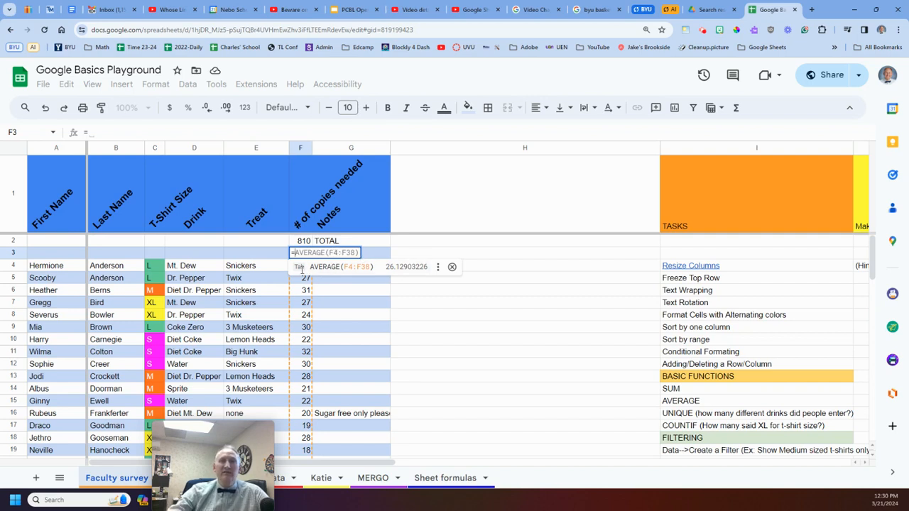
key(Tab)
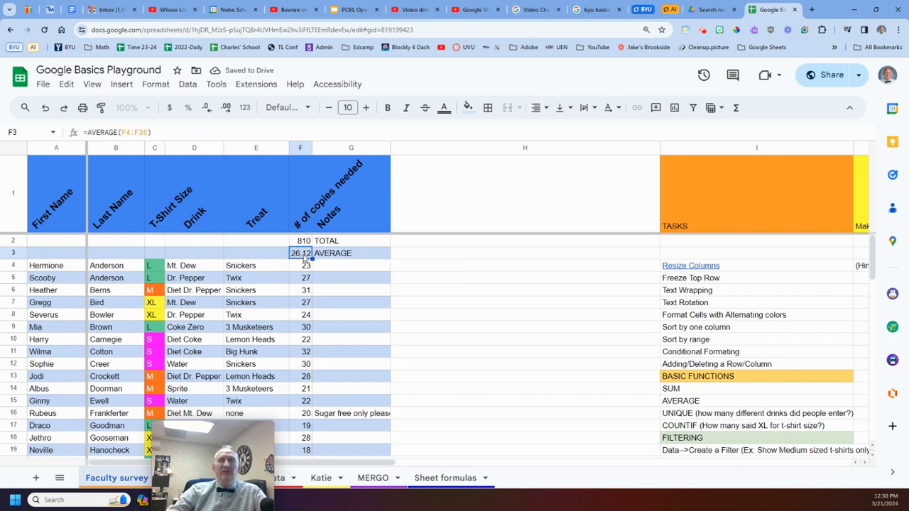
Change the range of the AVERAGE formula in cell F3 to the open-ended F4:F.
click(150, 132)
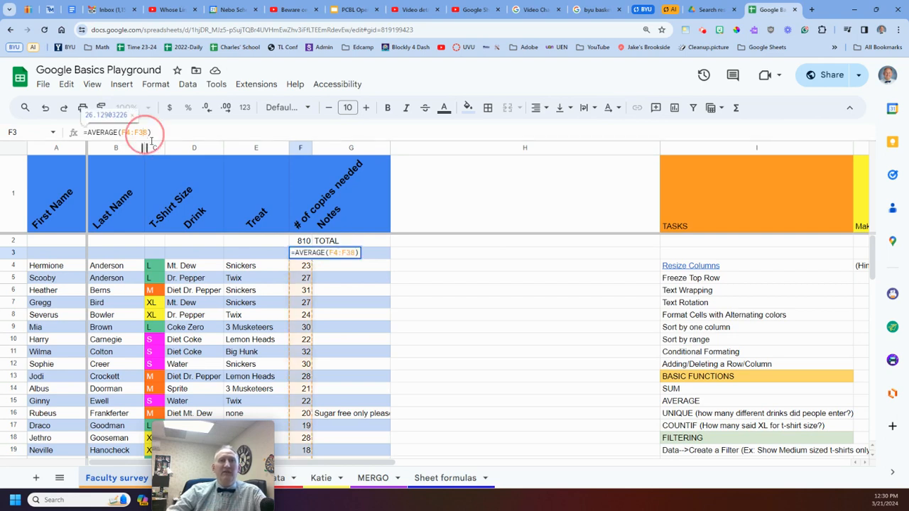
key(BackSpace)
key(BackSpace)
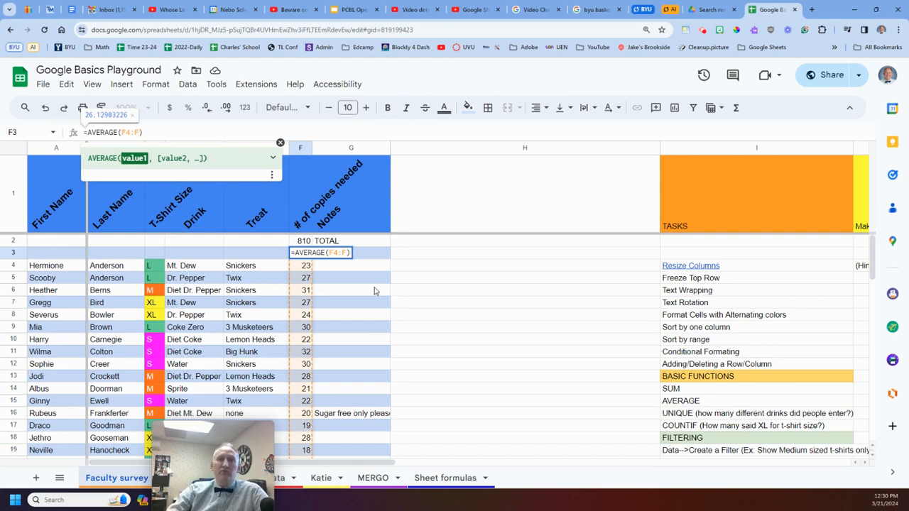
click(377, 290)
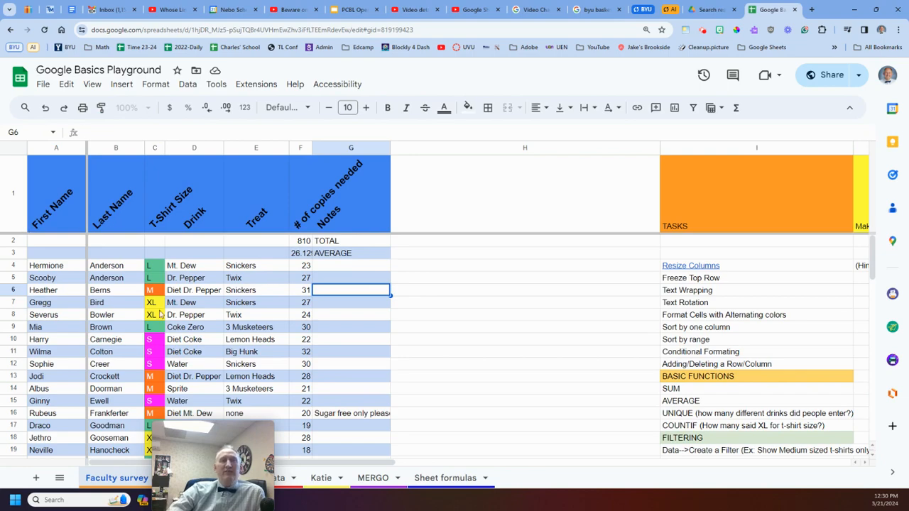
Extend the frozen rows down through row 3 so the TOTAL and AVERAGE rows stay in view.
scroll(222, 298, down, 6)
scroll(222, 299, up, 3)
scroll(220, 300, down, 4)
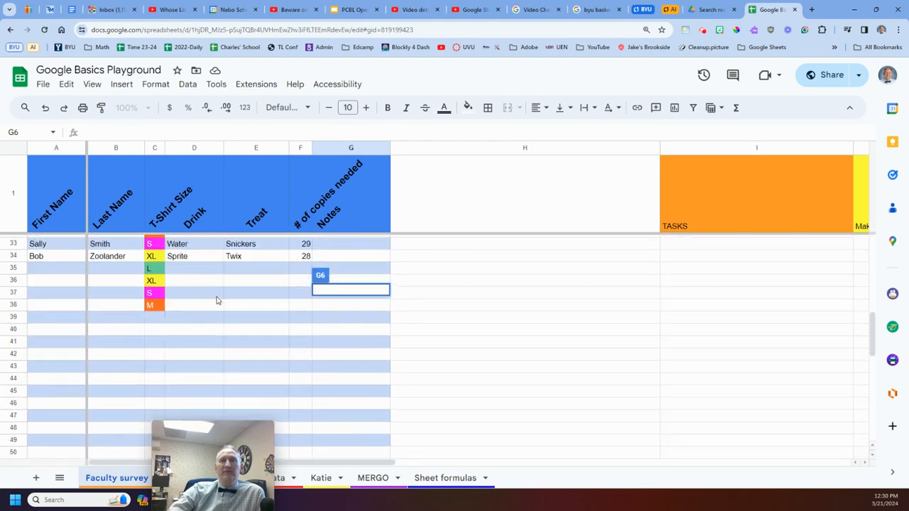
scroll(219, 301, up, 10)
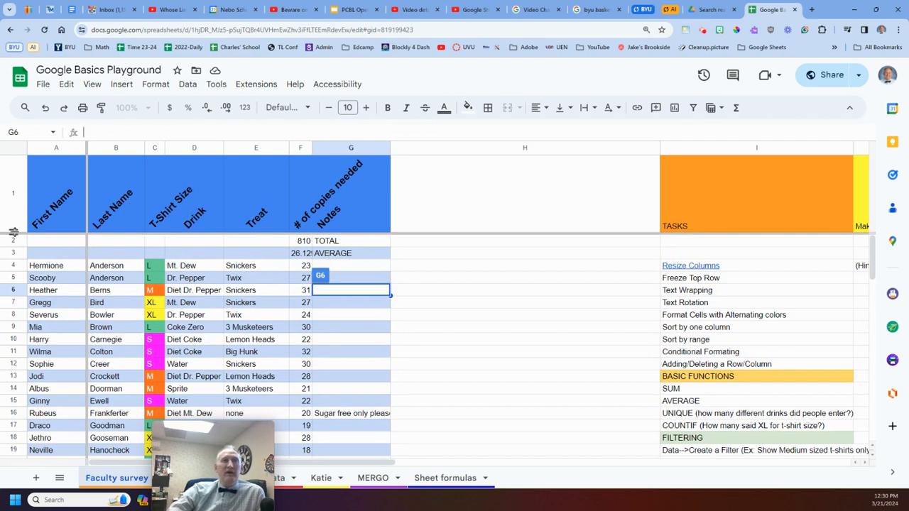
drag(16, 232, 25, 257)
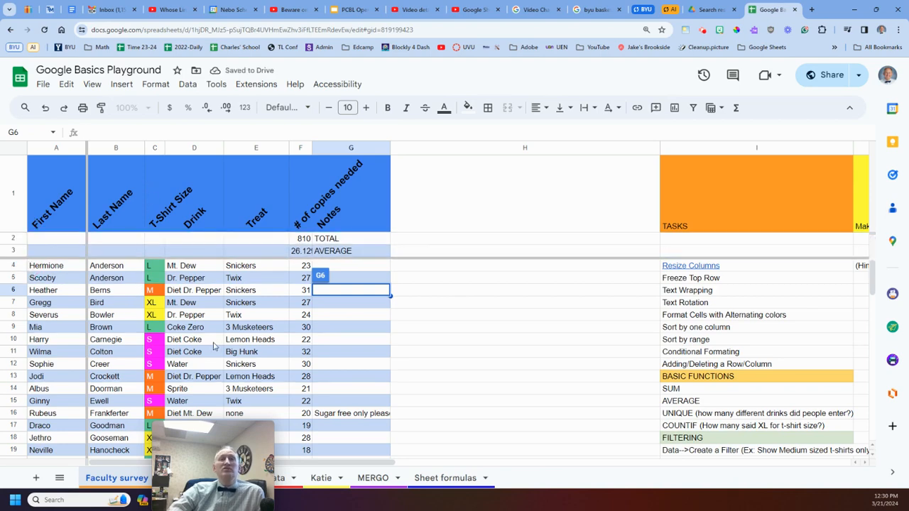
scroll(212, 344, down, 6)
scroll(212, 344, up, 6)
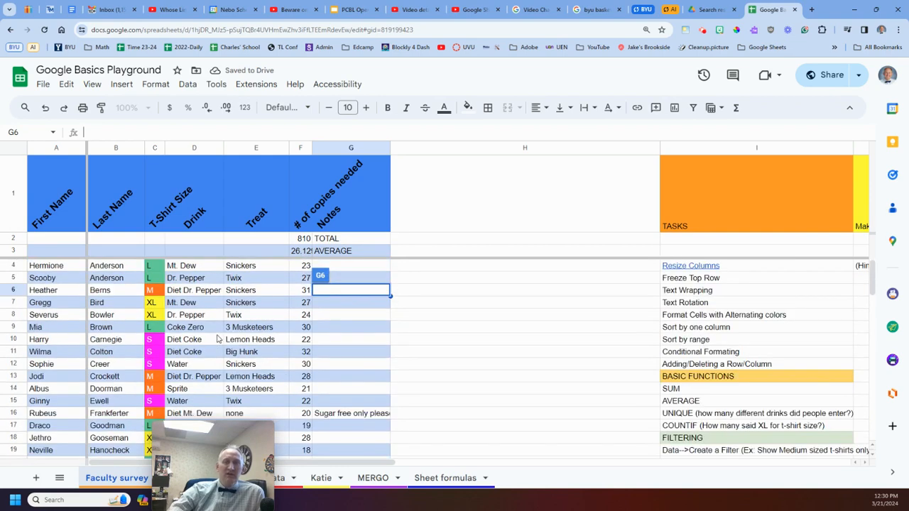
Enter the copies-needed values 50, 50, 75, 13, 10, 5, 4 and 2 in cells F35 through F42.
scroll(219, 336, down, 11)
scroll(220, 336, up, 3)
scroll(220, 336, down, 1)
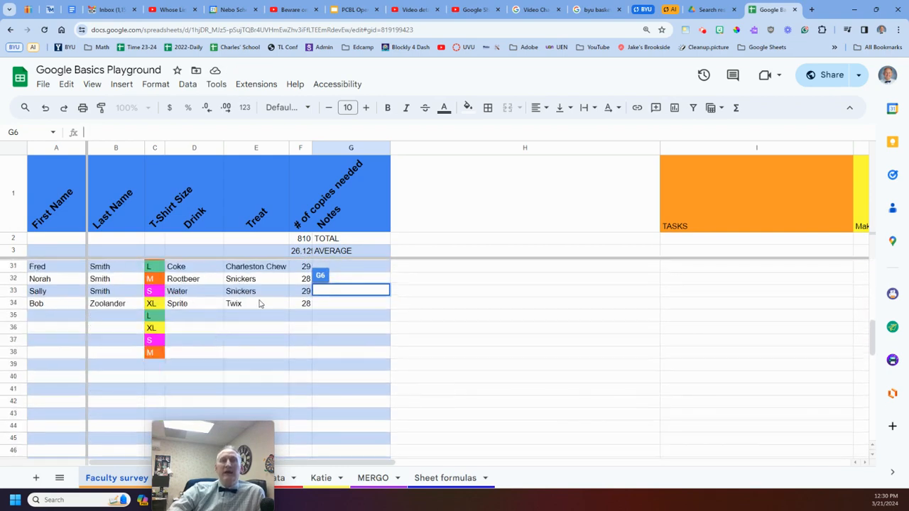
click(306, 319)
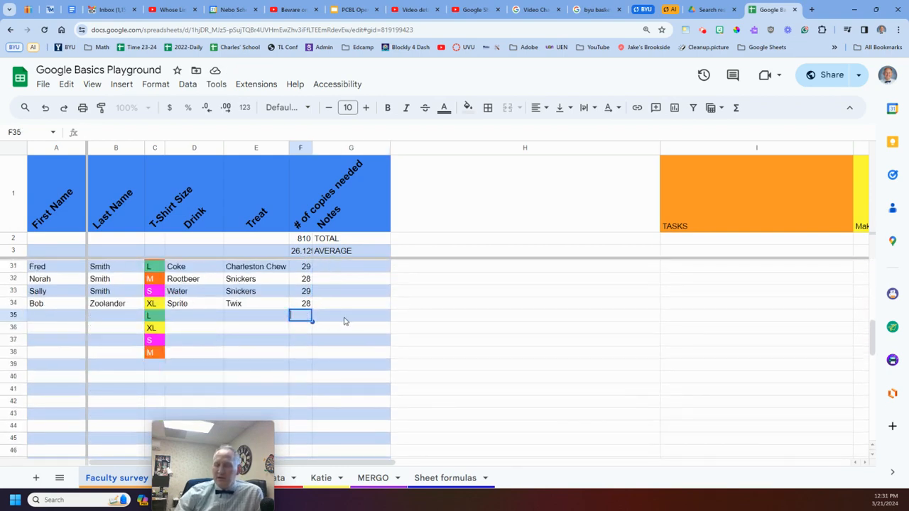
text(50)
key(Return)
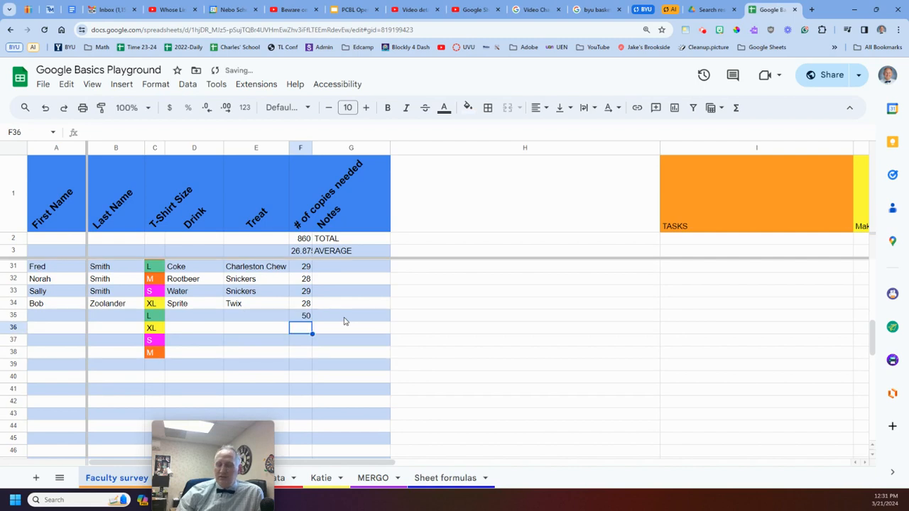
text(50)
key(Return)
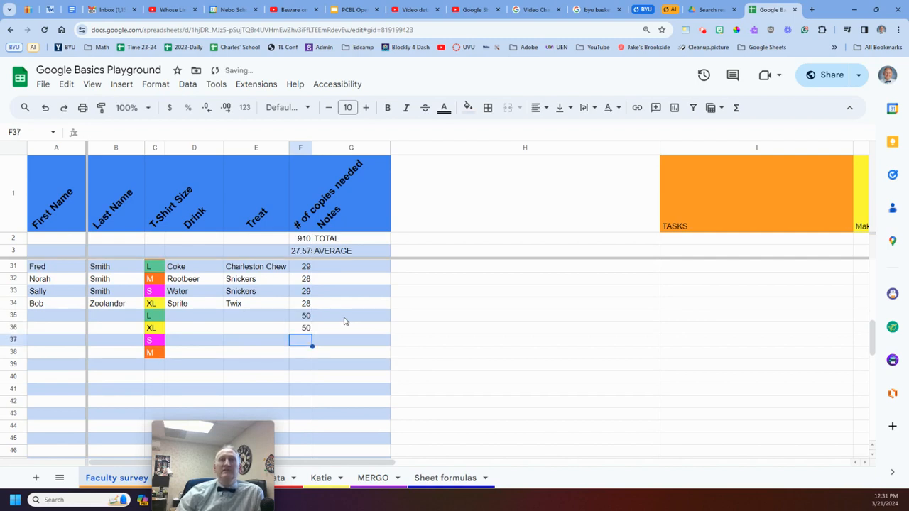
text(75)
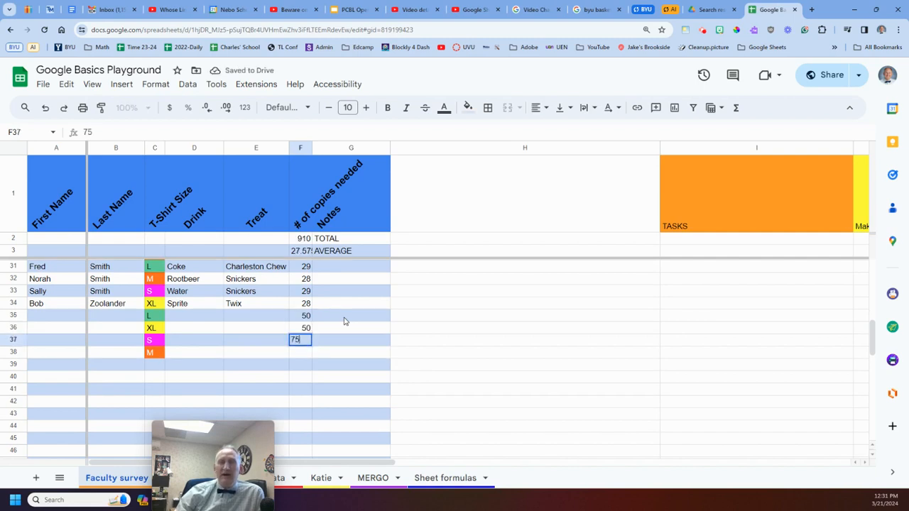
key(Return)
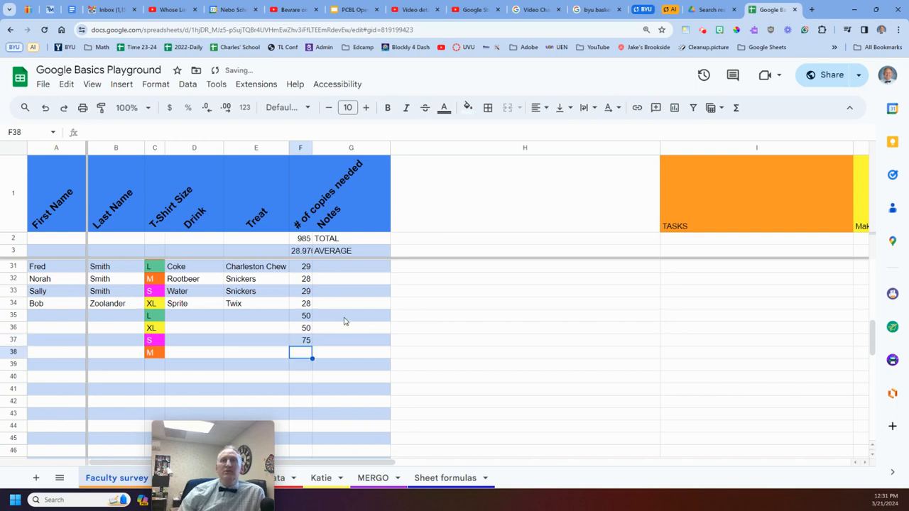
text(13)
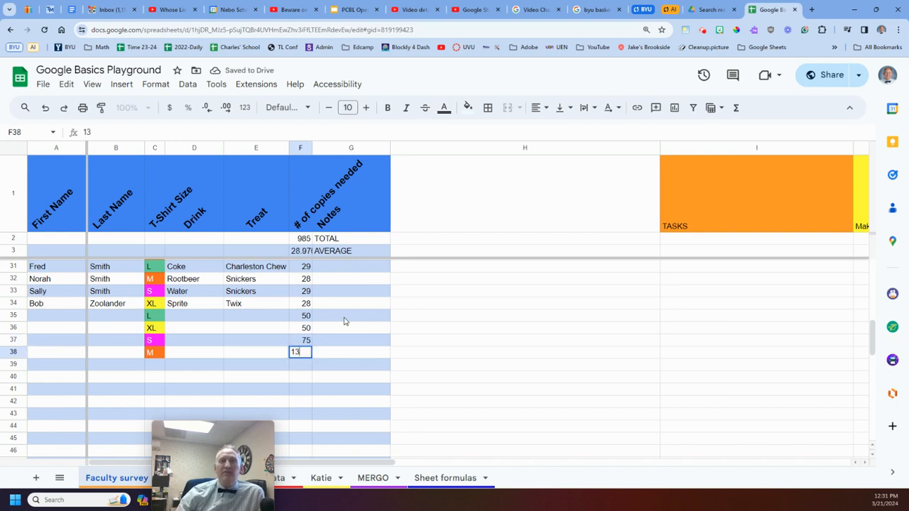
key(Return)
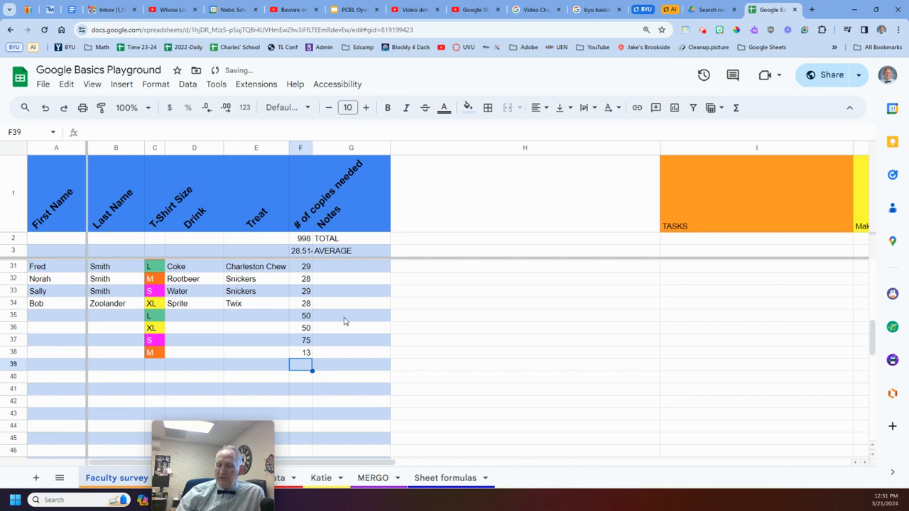
text(10)
key(Return)
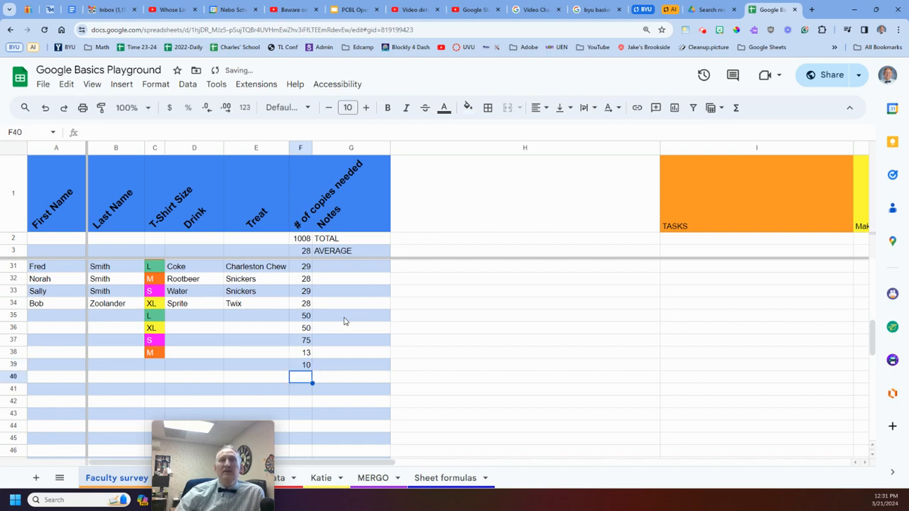
text(5)
key(Return)
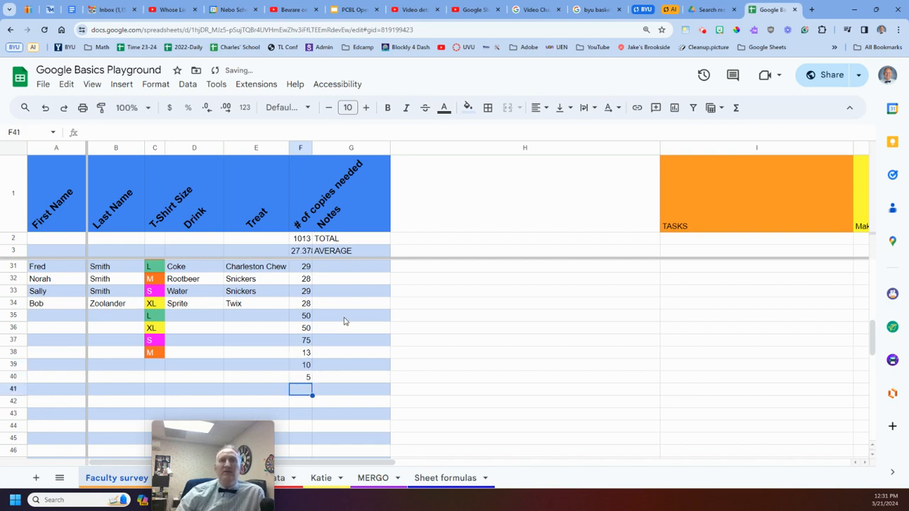
text(4)
key(Return)
text(2)
key(Return)
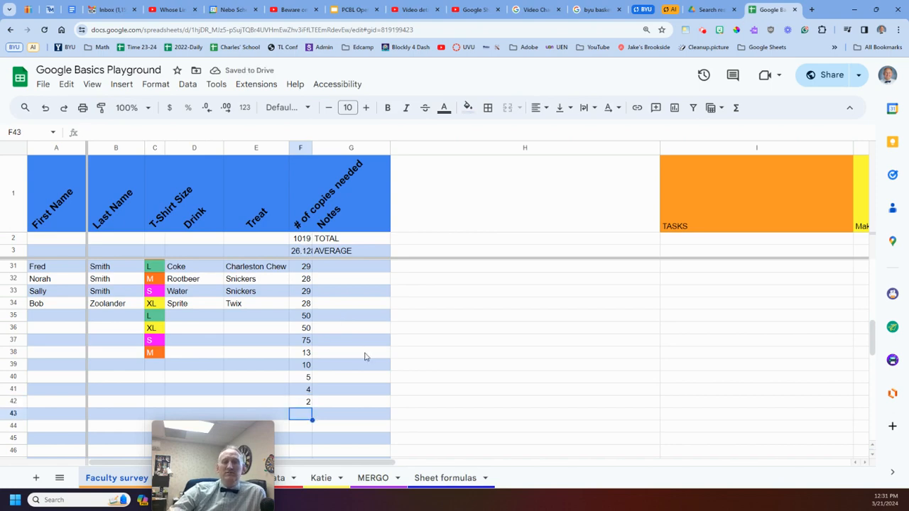
Insert one column to the right of the empty column H.
scroll(365, 357, up, 9)
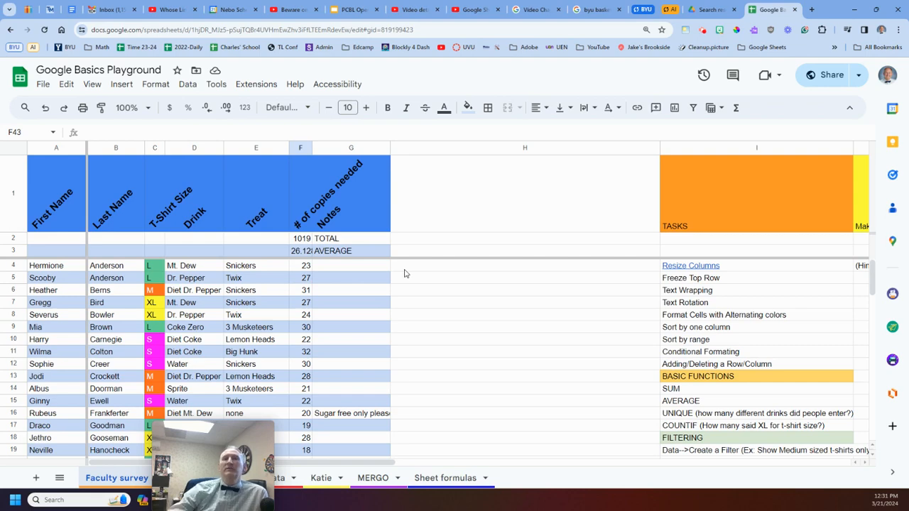
click(446, 148)
right_click(446, 147)
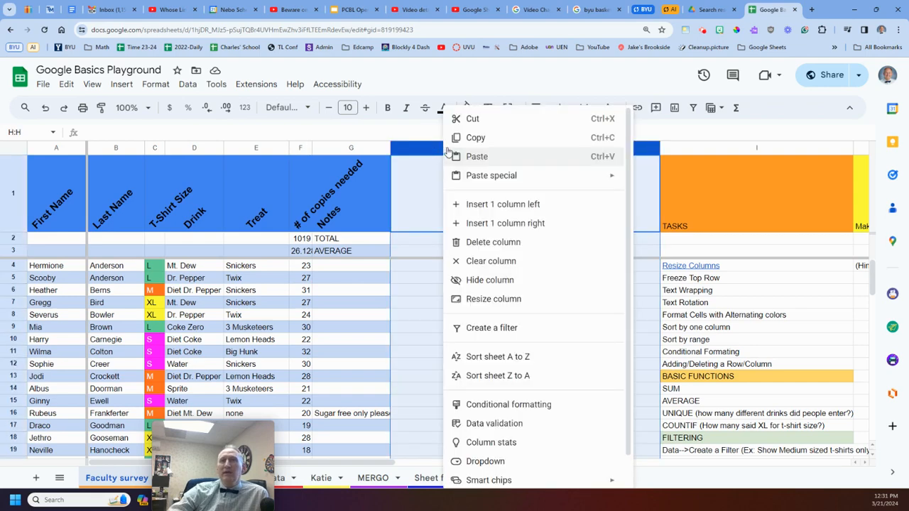
click(502, 230)
Narrow the empty columns H and I together to about a third of their width.
click(590, 150)
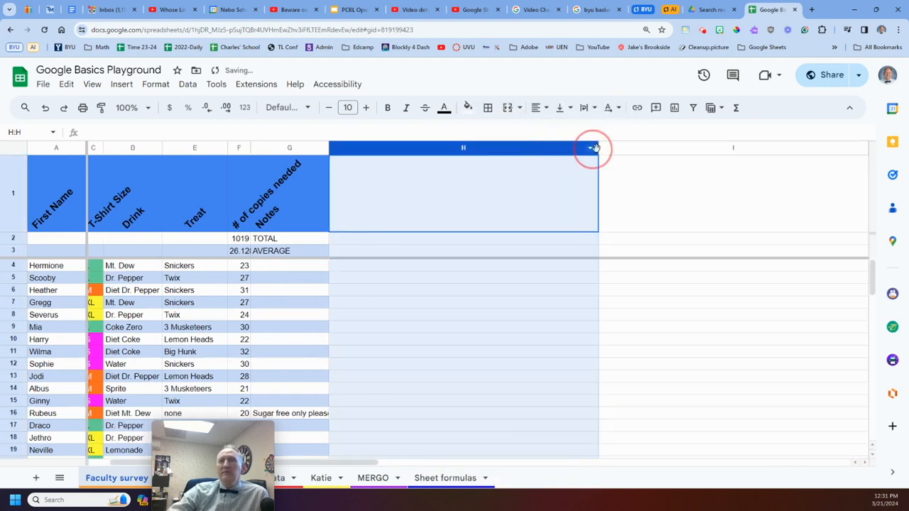
shift+click(614, 145)
drag(598, 146, 419, 179)
Enter =UNIQUE(E4:E) in cell H4 to list each different treat once.
click(364, 267)
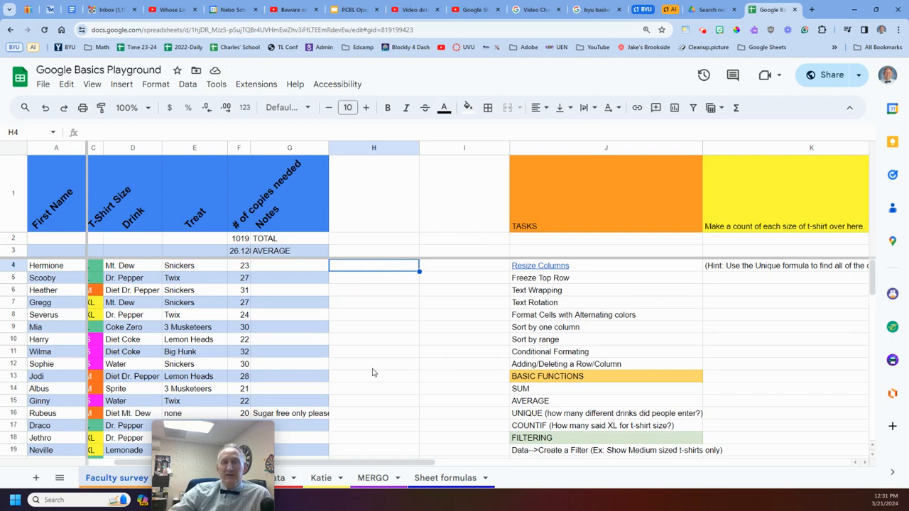
text(=)
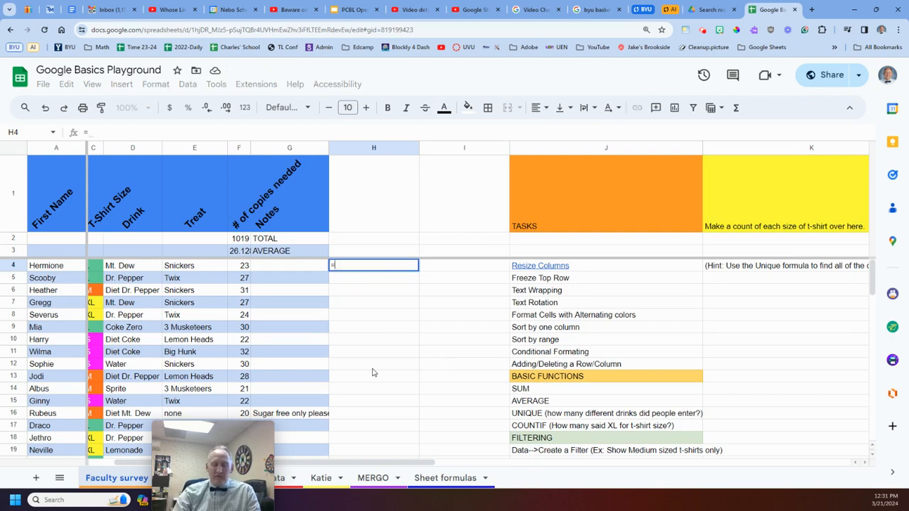
text(un)
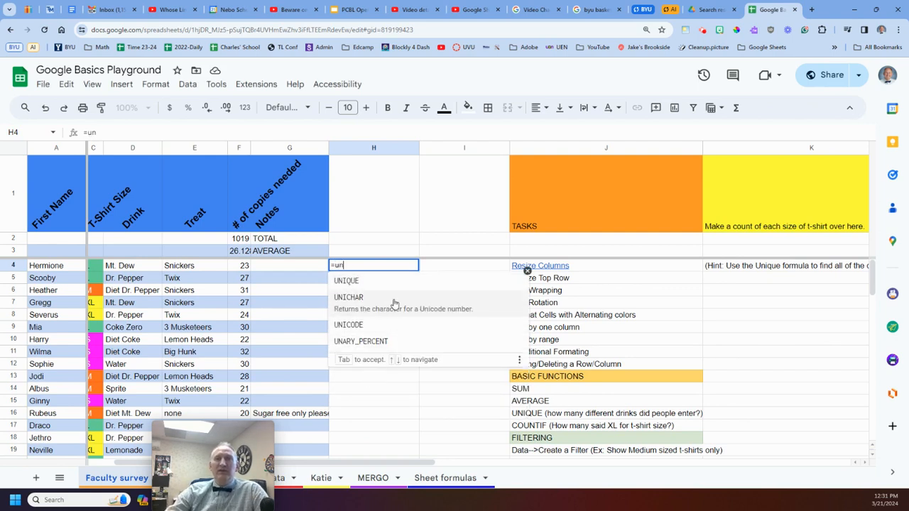
click(378, 287)
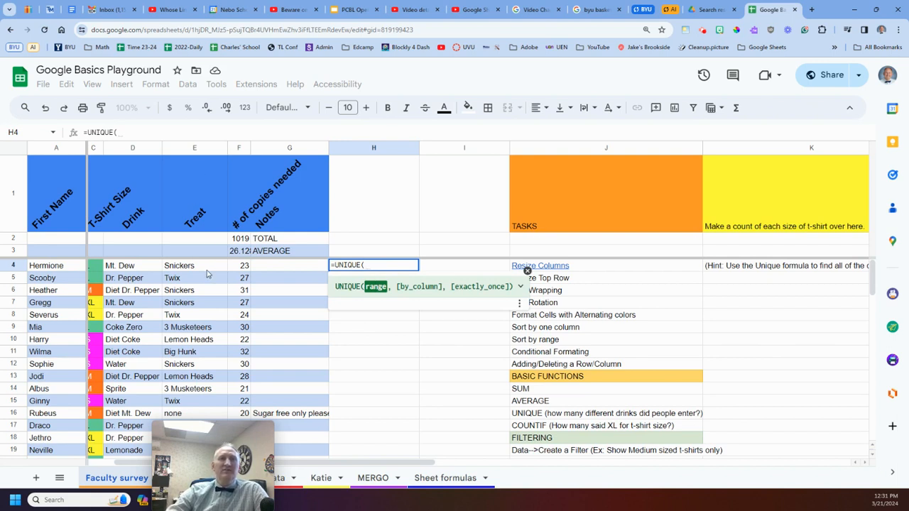
text(E)
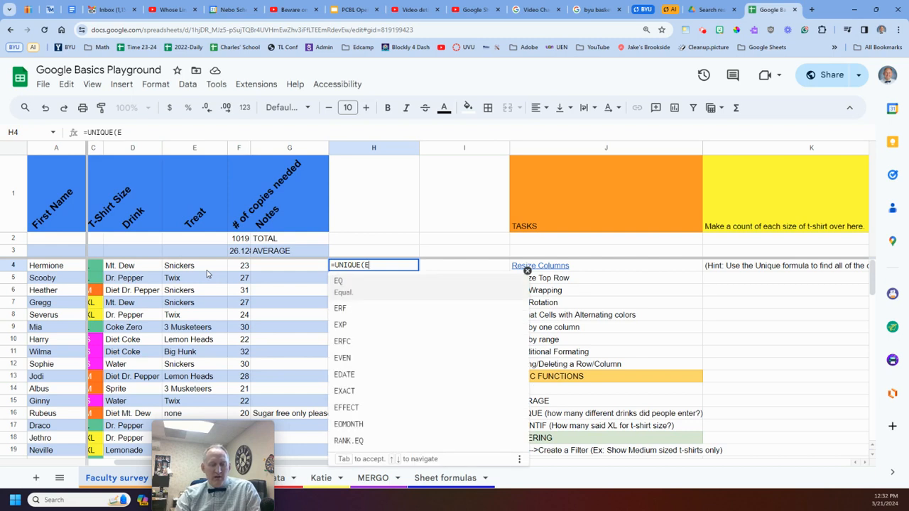
text(4:)
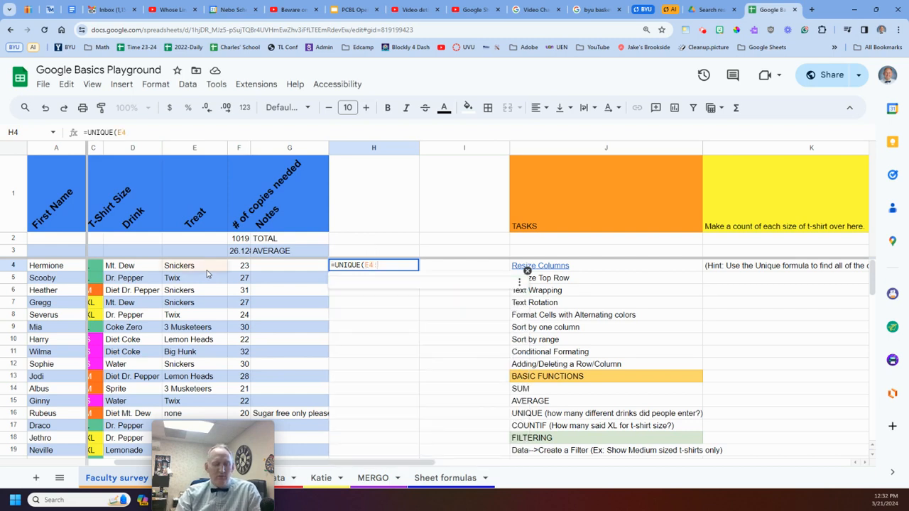
text(E)
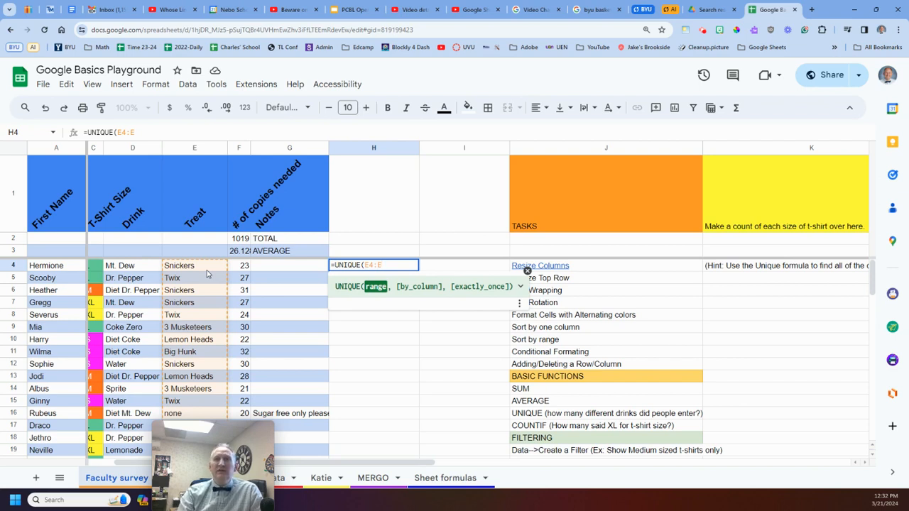
text())
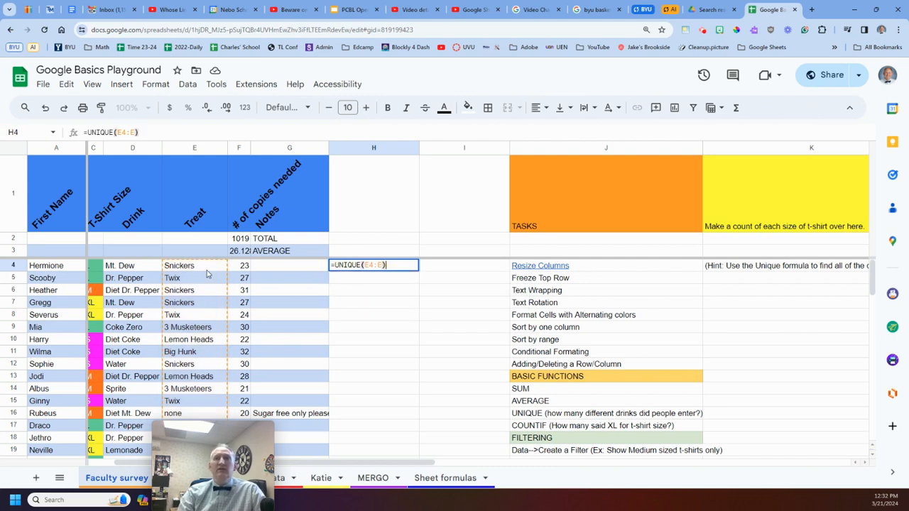
key(Return)
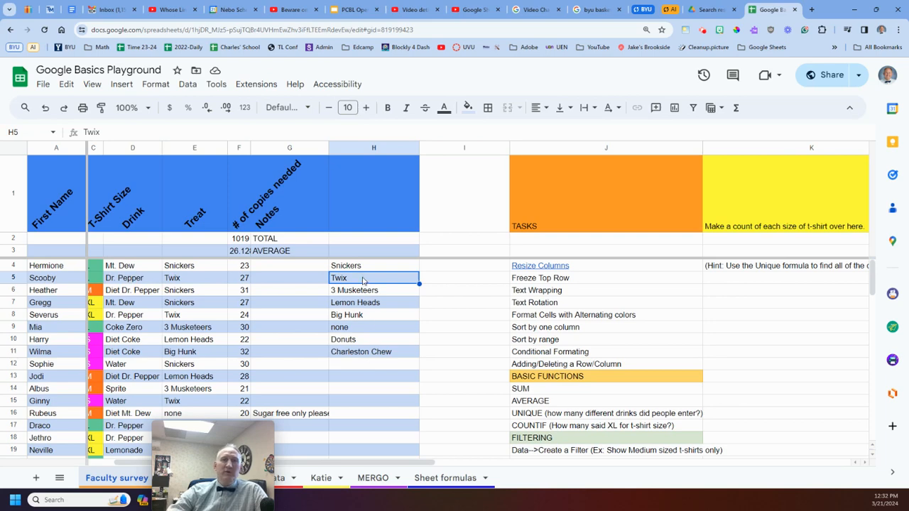
Enter twix in lowercase in the Treat cell E35 and check the unique list in column H for it.
scroll(209, 357, down, 6)
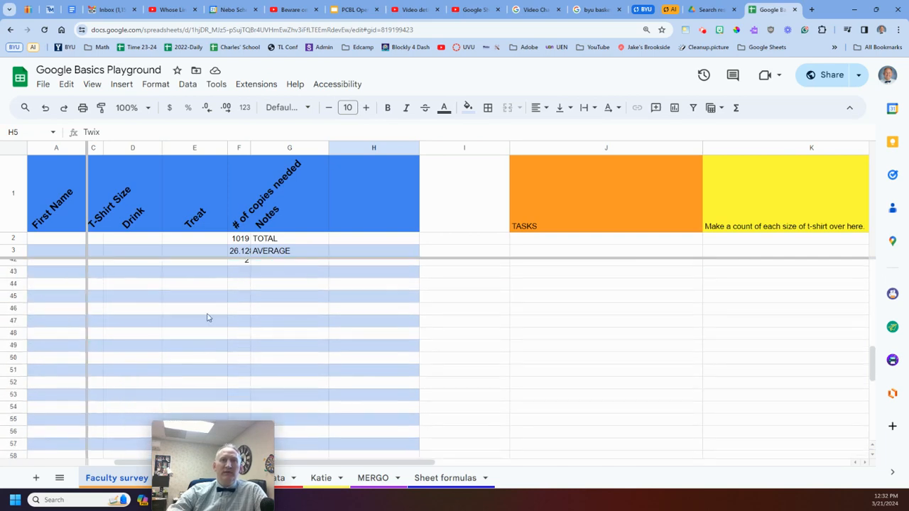
scroll(210, 340, up, 3)
click(201, 367)
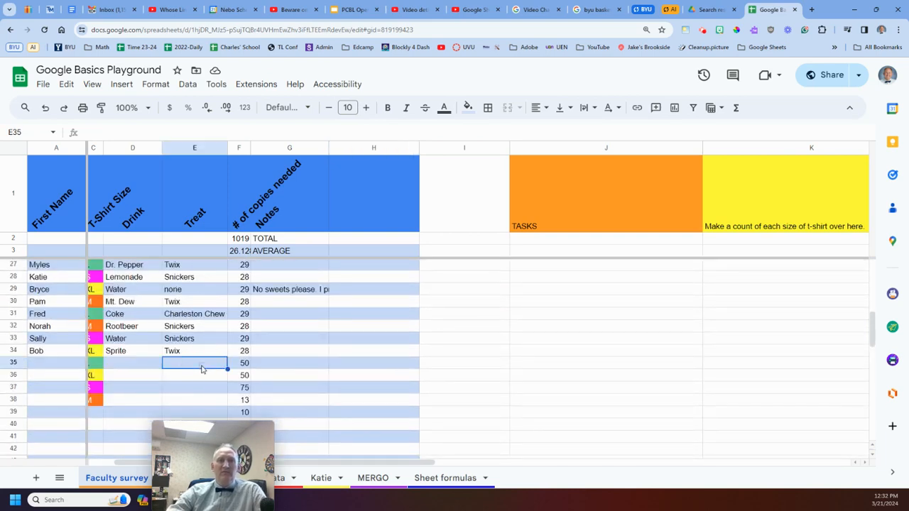
text(twq)
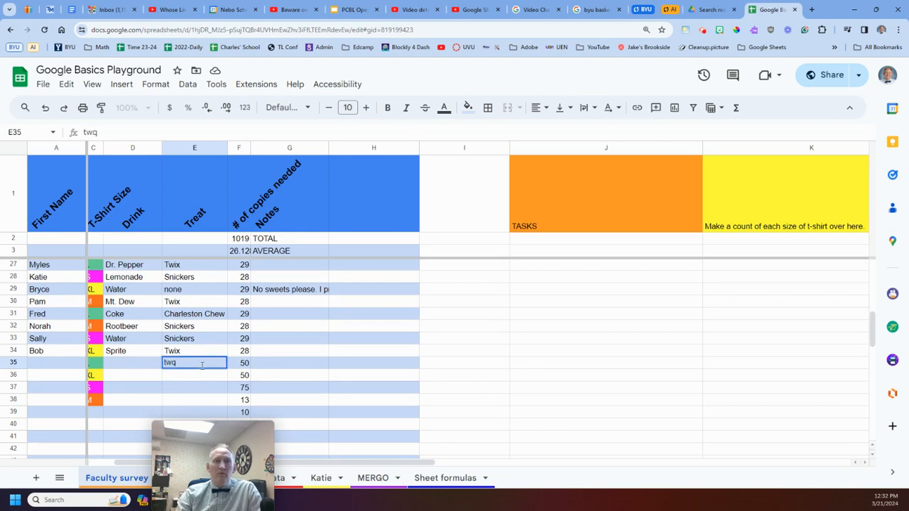
key(BackSpace)
text(ix)
key(Return)
scroll(580, 390, up, 2)
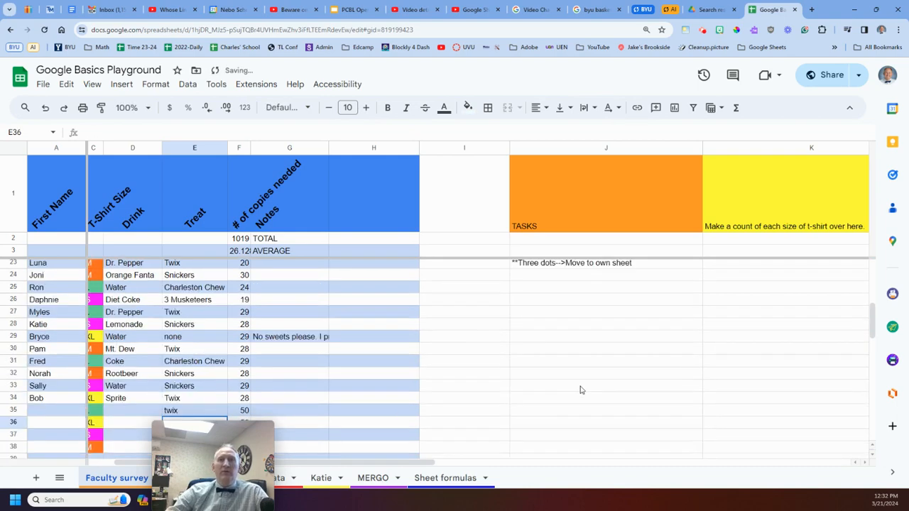
scroll(496, 369, up, 4)
click(354, 367)
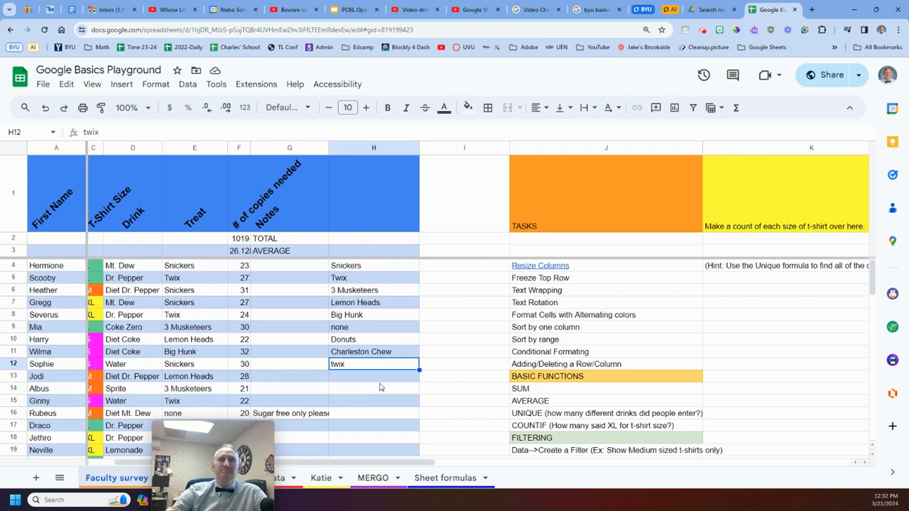
Delete the twix entry from cell E35.
scroll(371, 391, down, 5)
click(199, 320)
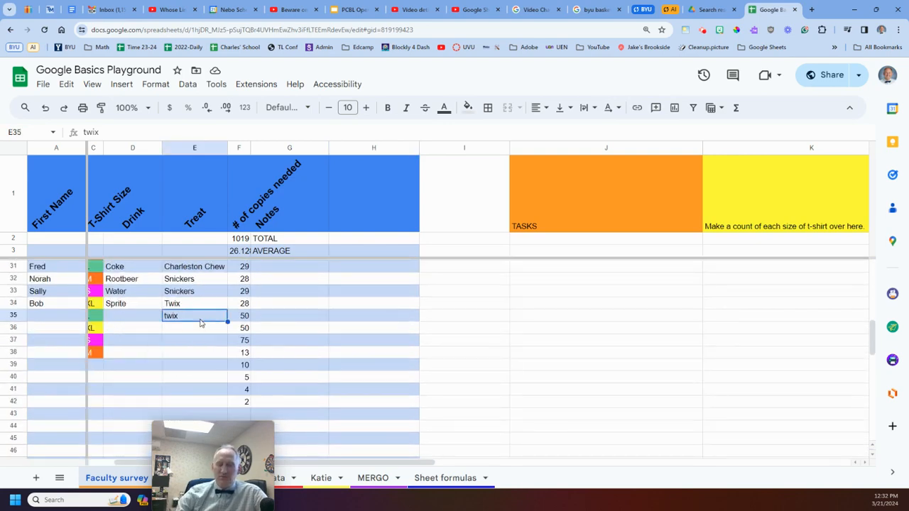
key(Delete)
scroll(340, 351, up, 5)
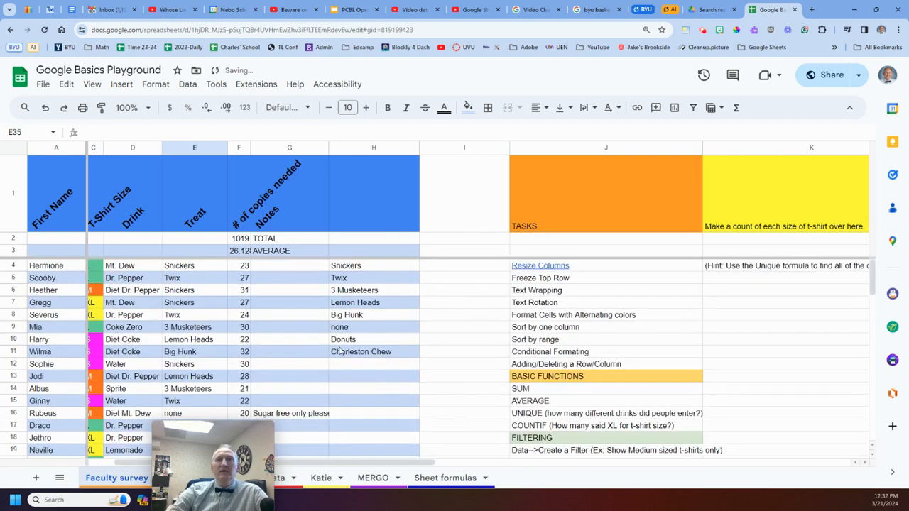
Enter =COUNTIF(E4:E,H4) in cell I4 to count how many people chose the treat in H4.
click(438, 269)
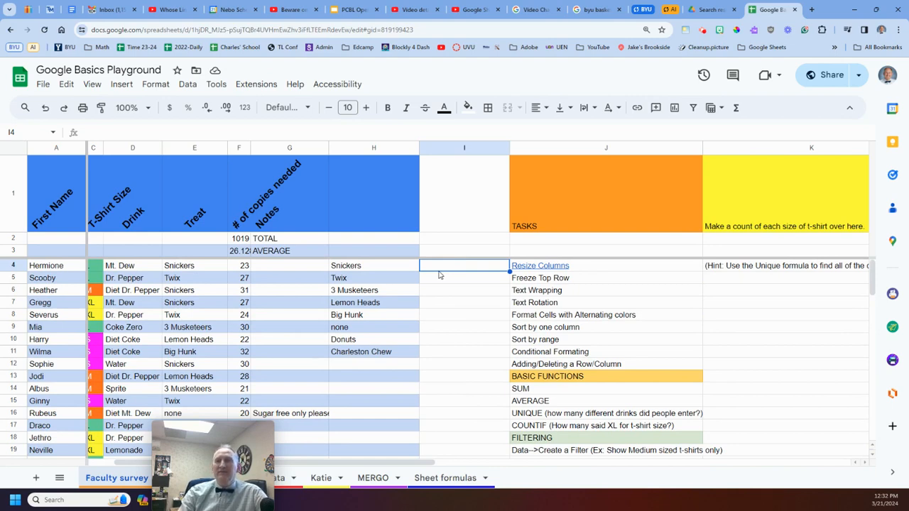
text(=)
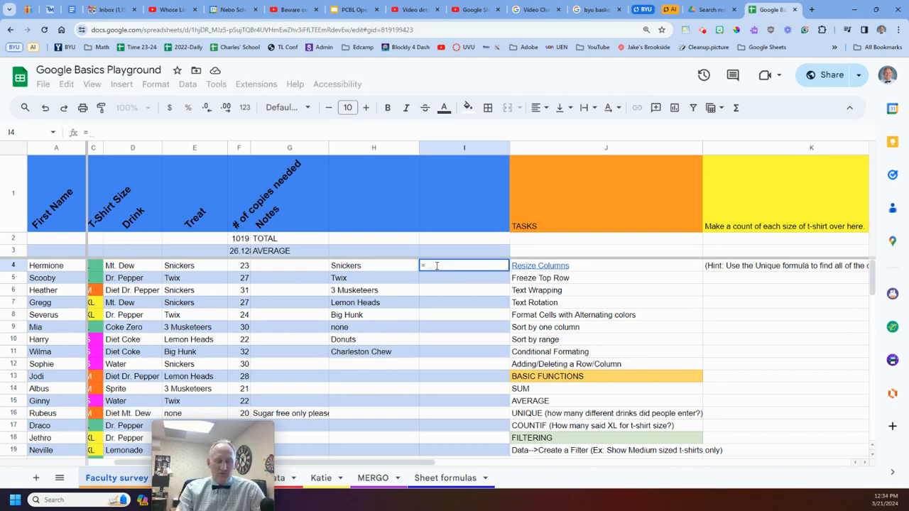
text(count)
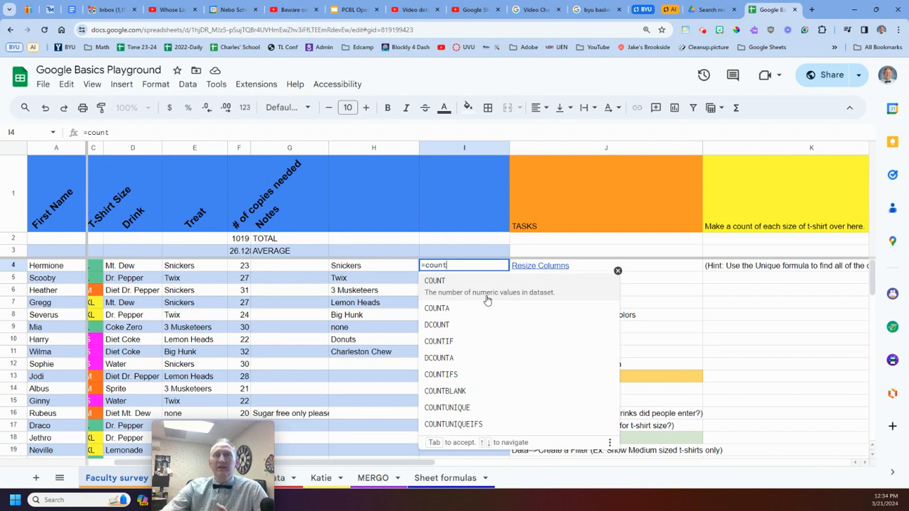
click(460, 338)
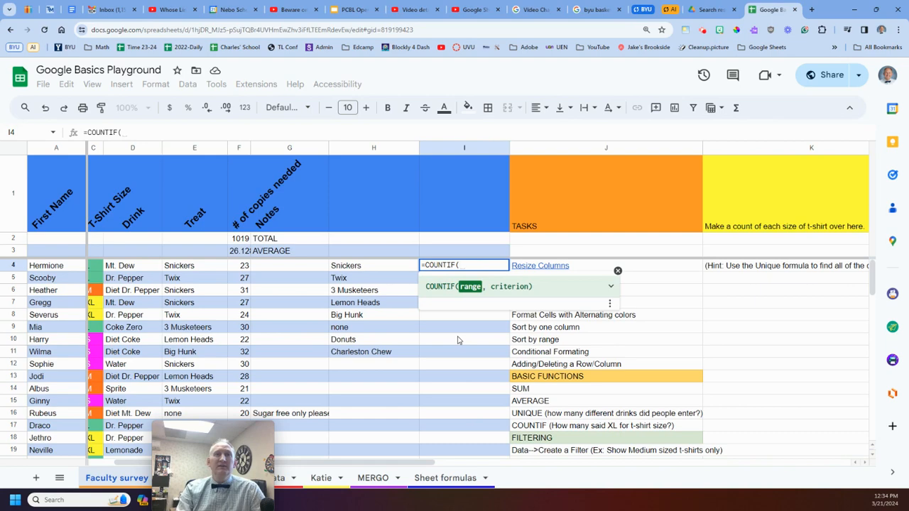
text(E)
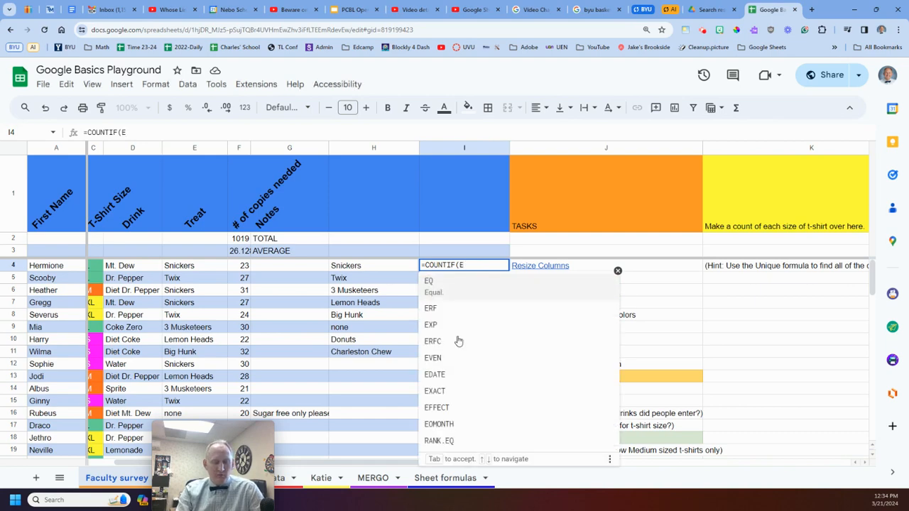
text(4:E)
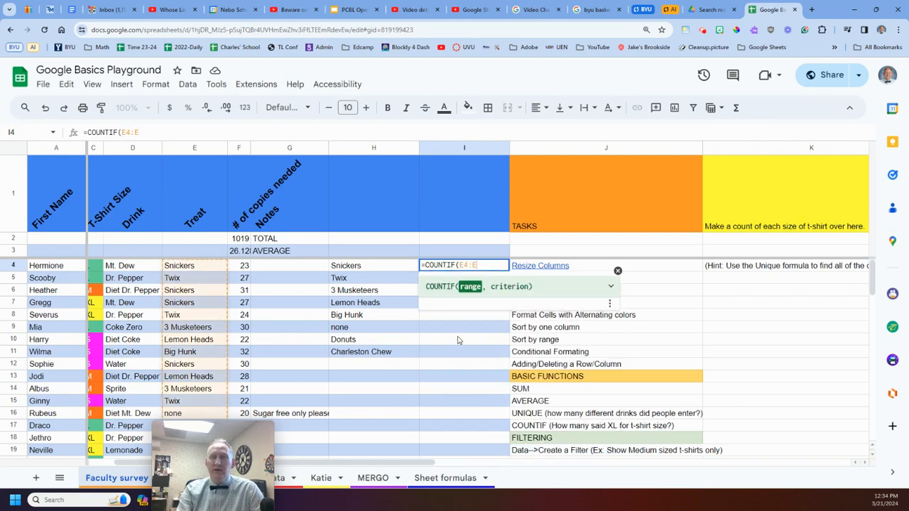
text(,)
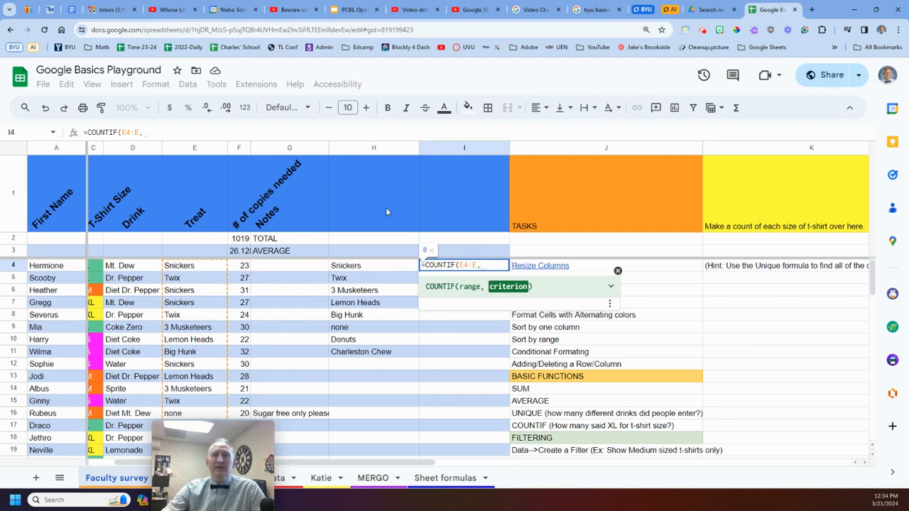
click(378, 265)
text())
key(Return)
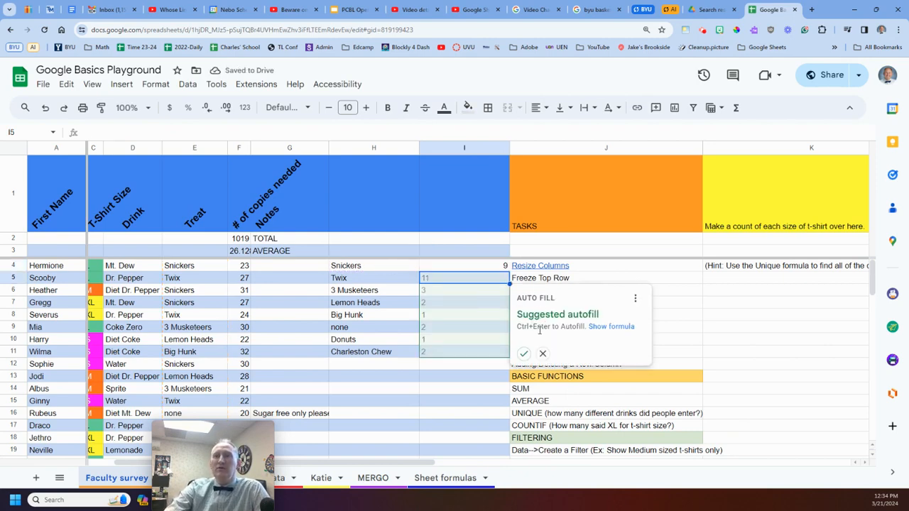
Accept the suggested autofill of the COUNTIF formula for I5 through I11 and narrow column I to about a third of its width.
click(523, 352)
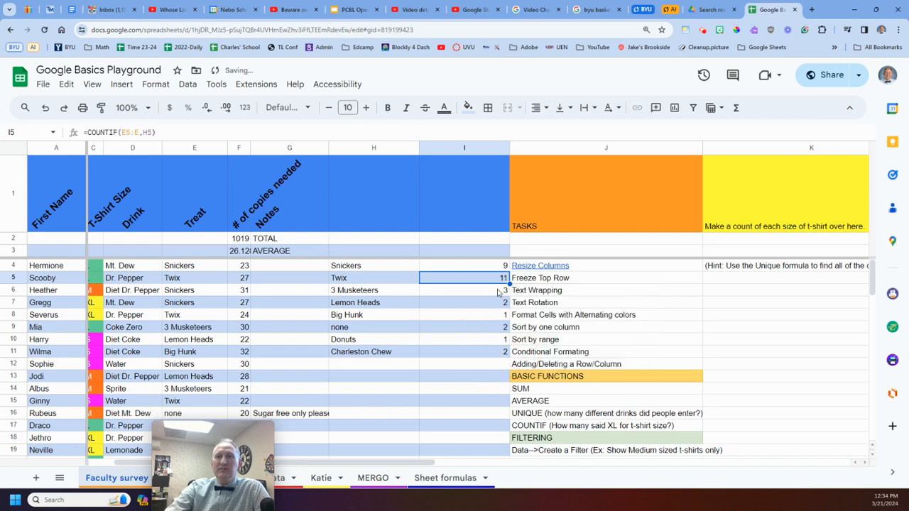
drag(509, 147, 447, 147)
Examine how the range reference changes from row to row in the COUNTIF formulas from I4 through I9.
click(434, 269)
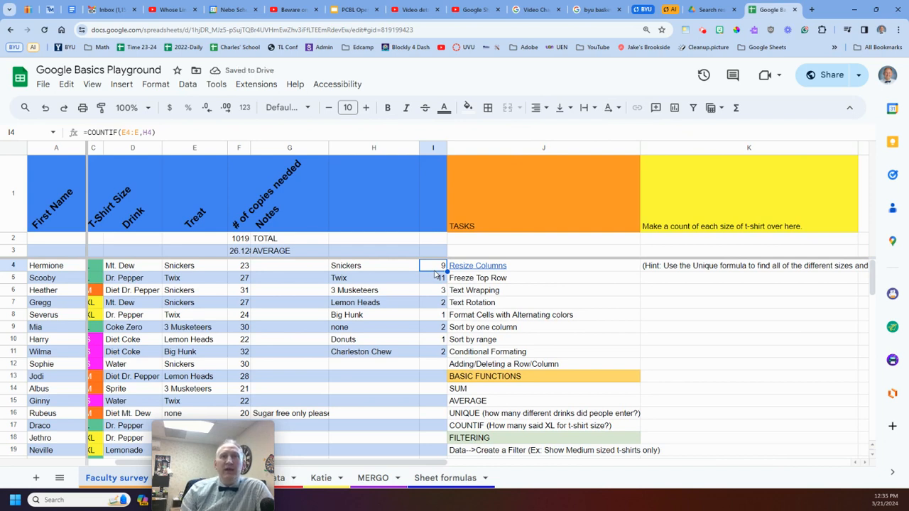
key(Down)
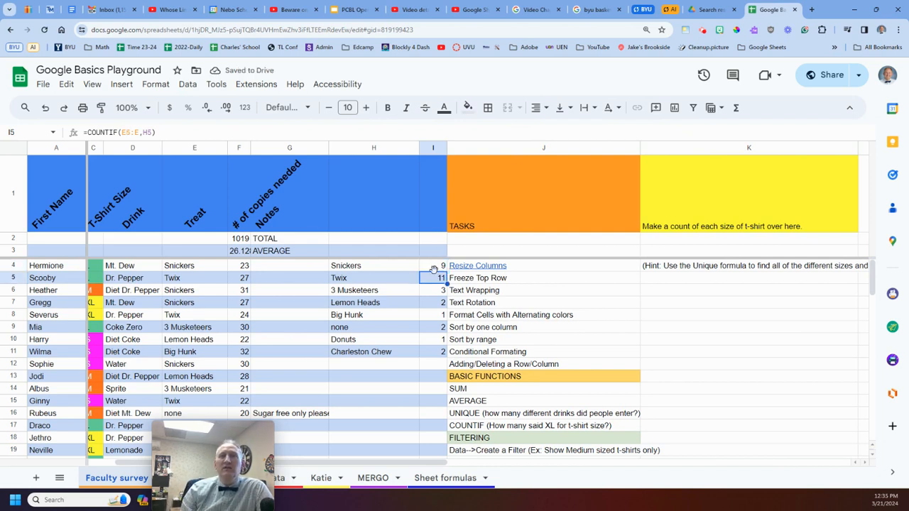
key(Down)
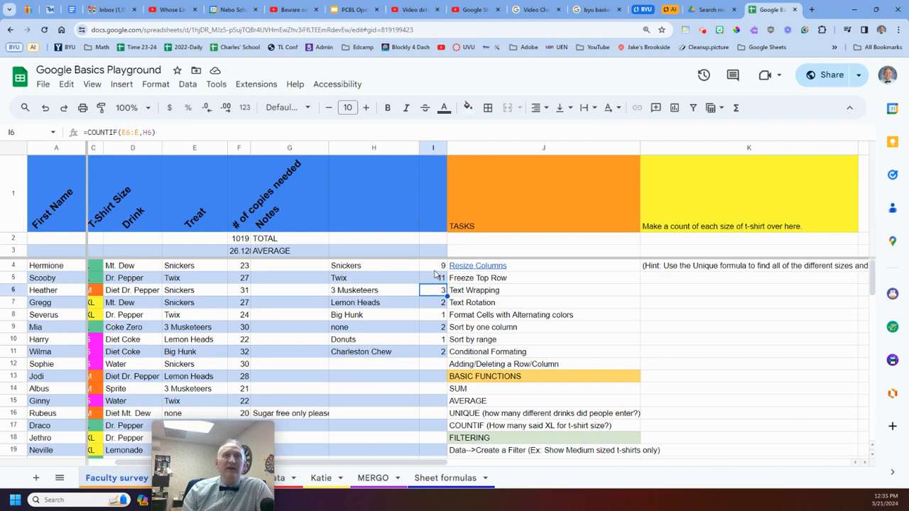
key(Down)
key(Down)
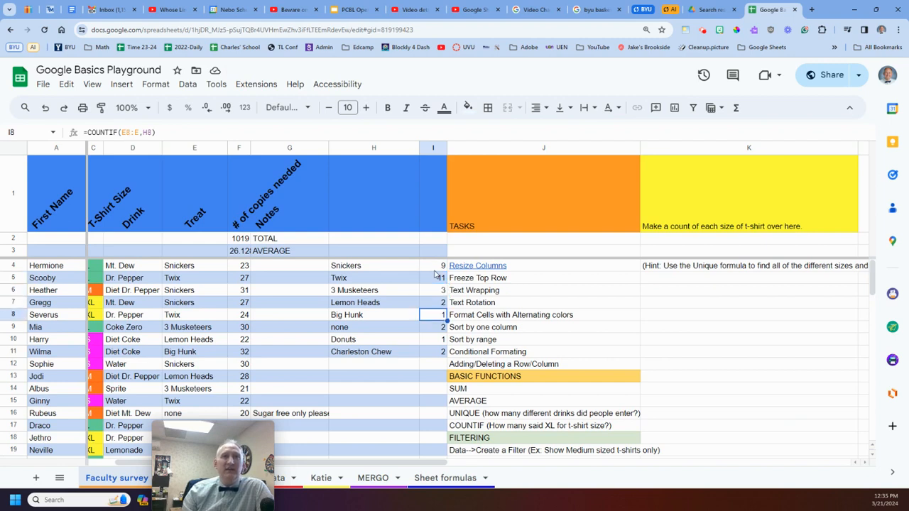
key(Down)
key(Up)
key(Up)
key(Up)
key(Up)
key(Up)
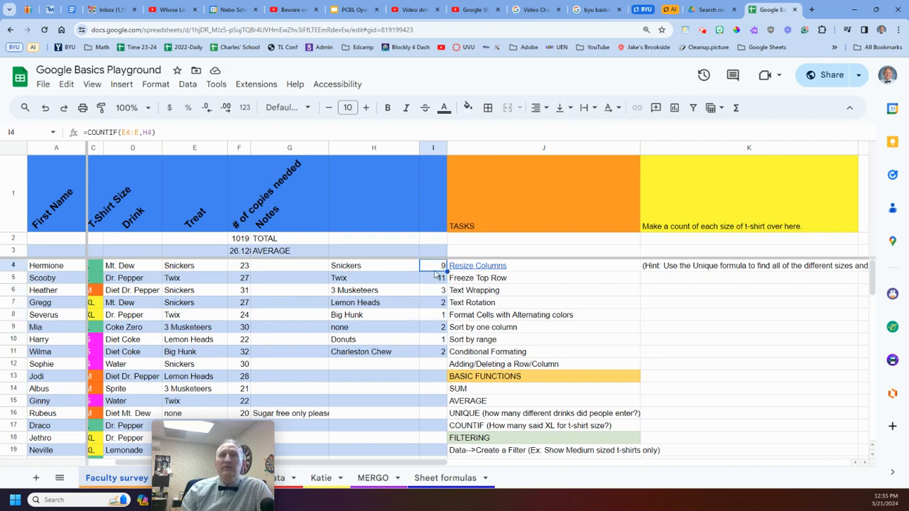
Make the range in cell I4's formula absolute so that it reads =COUNTIF($E$4:$E,H4).
key(Return)
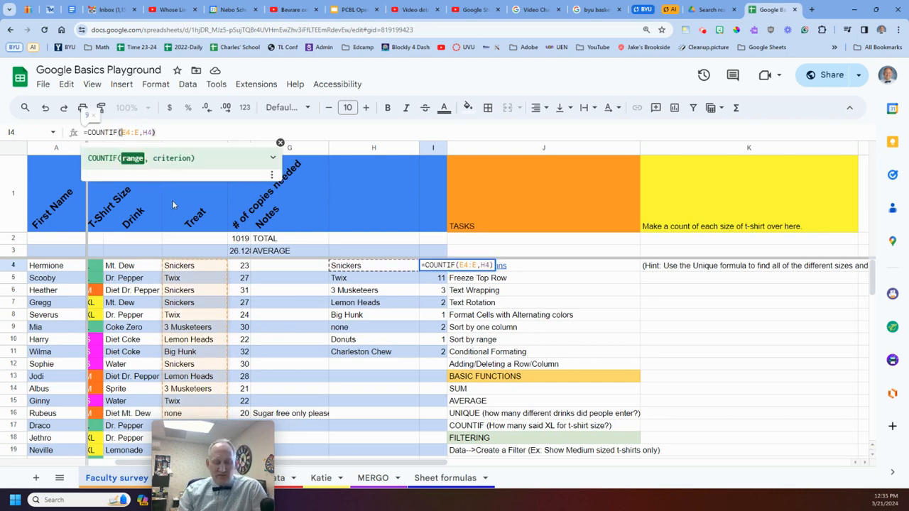
key(F4)
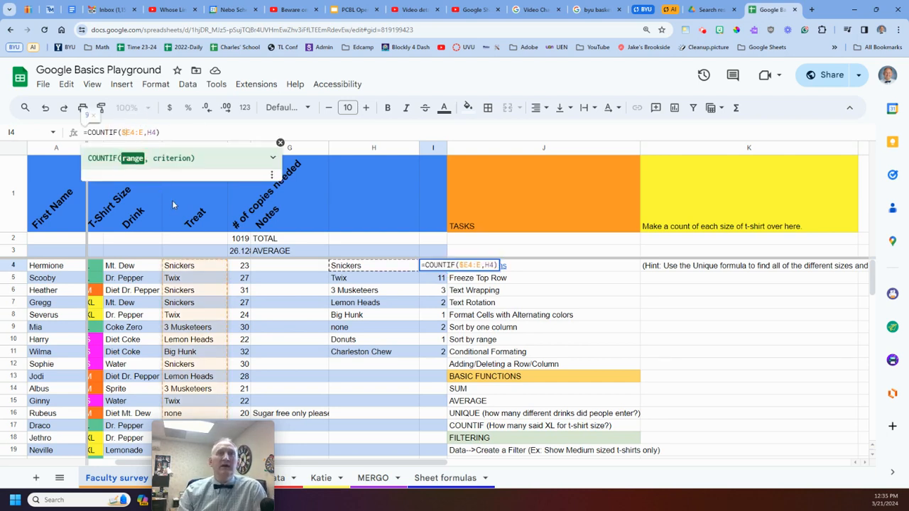
text($)
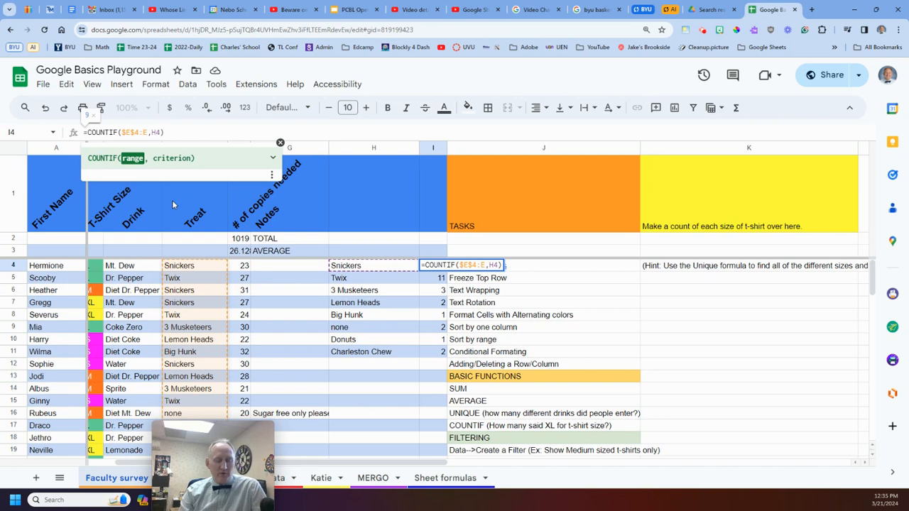
text($)
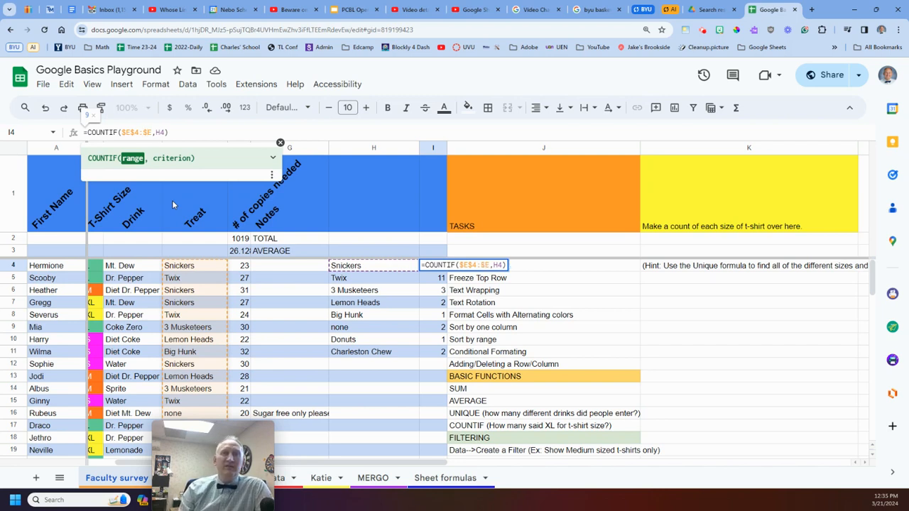
key(Return)
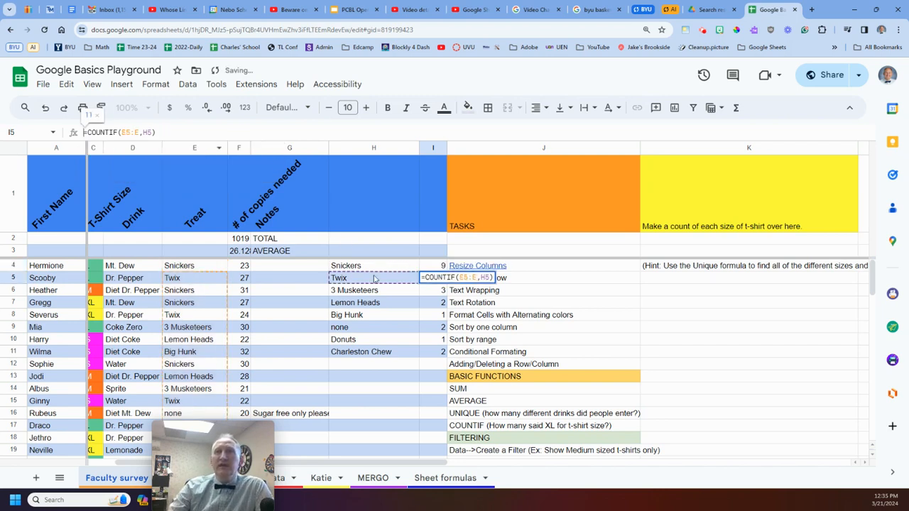
Clear the old COUNTIF formulas from I5 through I11 and fill I4's absolute-range formula down to I11.
click(416, 277)
drag(430, 278, 436, 364)
click(435, 268)
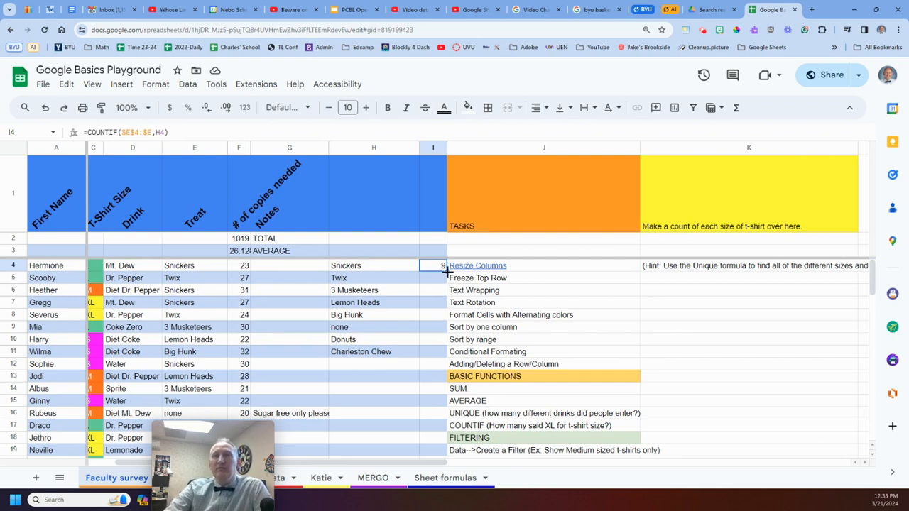
drag(447, 272, 440, 352)
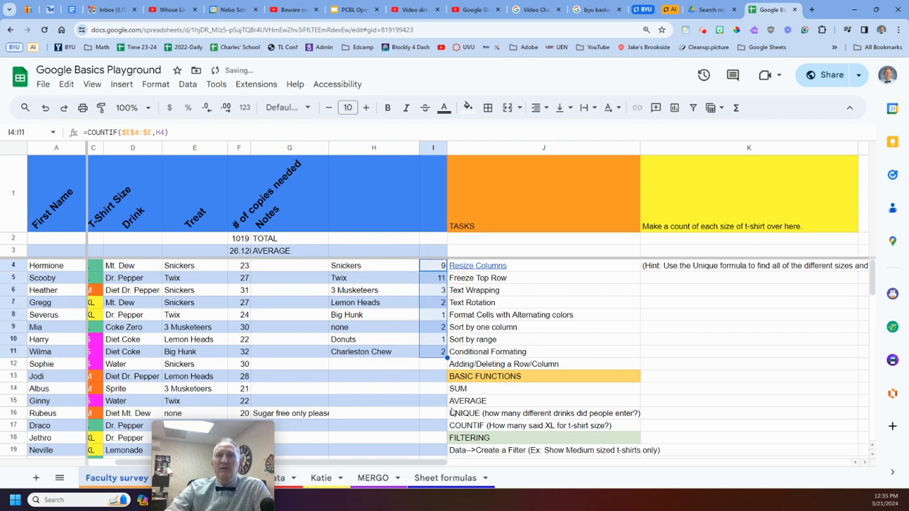
Examine the range and criterion references in the refilled COUNTIF formulas from I5 through I11.
click(440, 278)
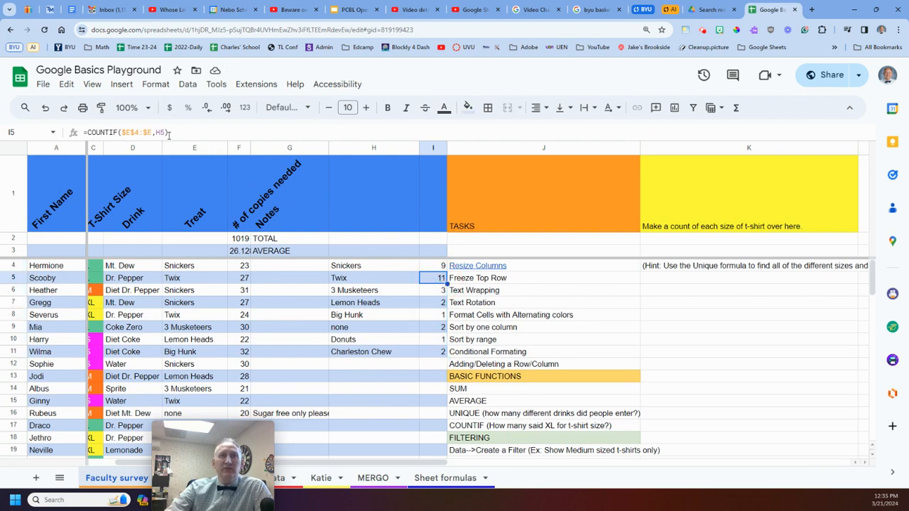
click(432, 294)
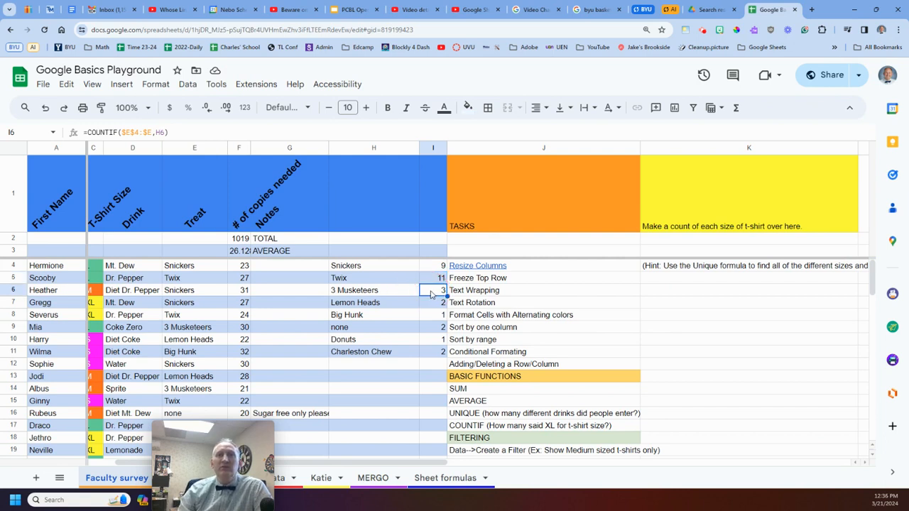
key(Down)
key(Down)
key(Down)
key(Down)
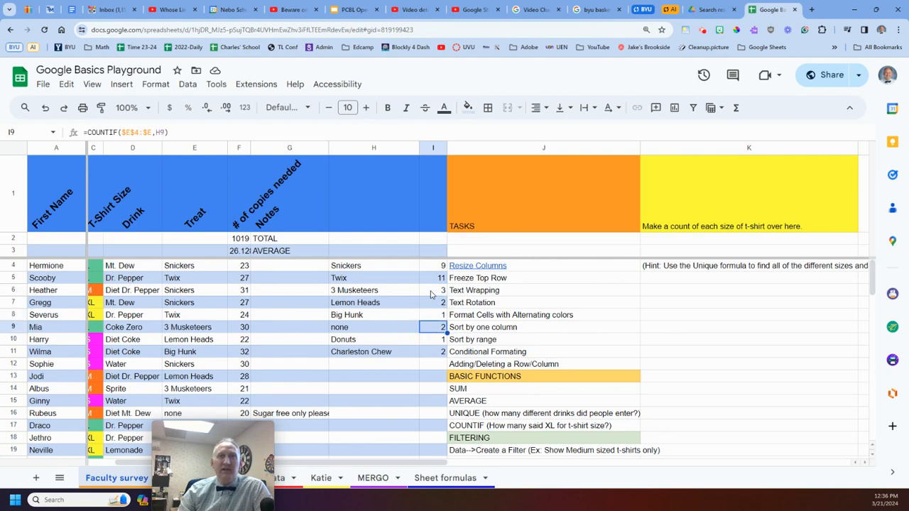
key(Down)
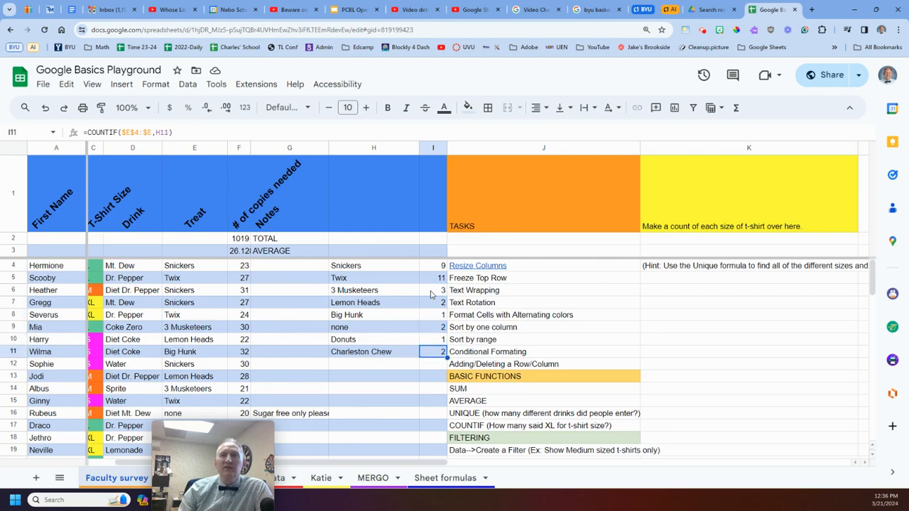
Extend the frozen rows so that everything down through row 11 stays in place.
scroll(368, 324, down, 2)
scroll(234, 319, up, 2)
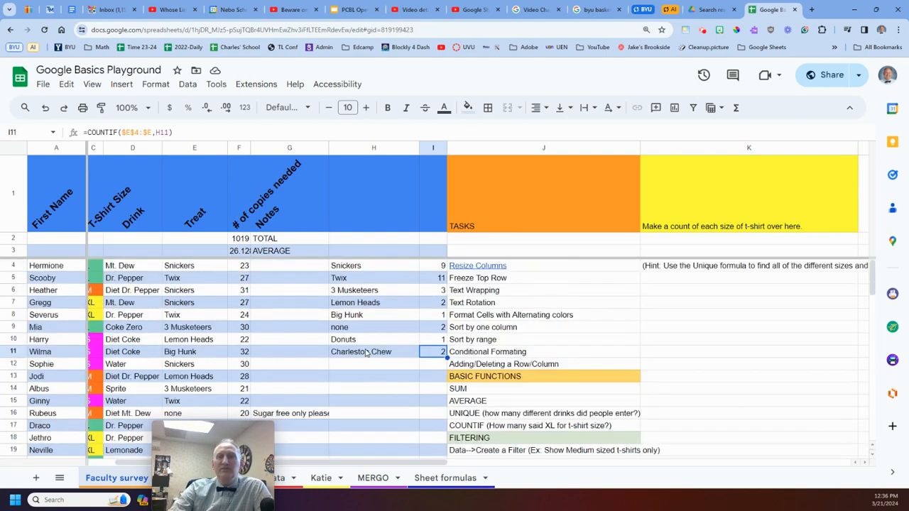
drag(17, 257, 14, 362)
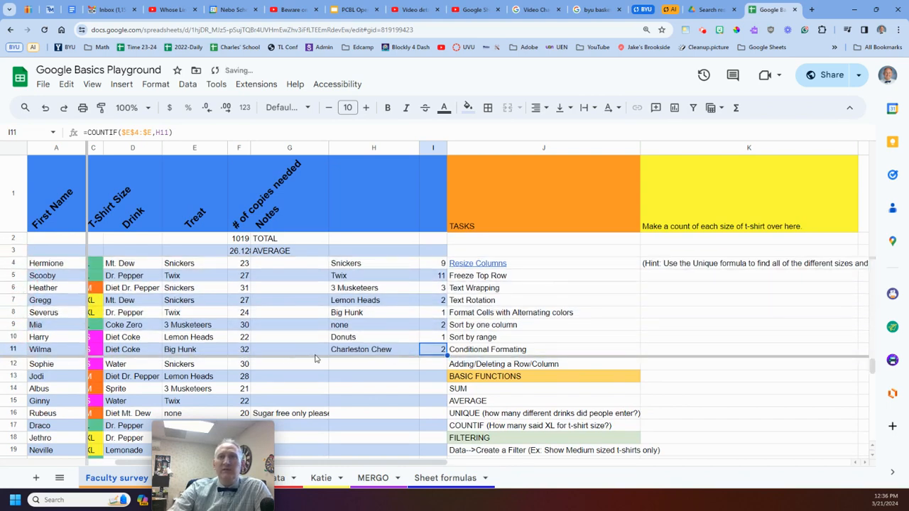
Add two test treats below the last entry in the Treat column: Twix in E35 and Snickers in E36.
scroll(338, 392, down, 4)
scroll(338, 391, down, 4)
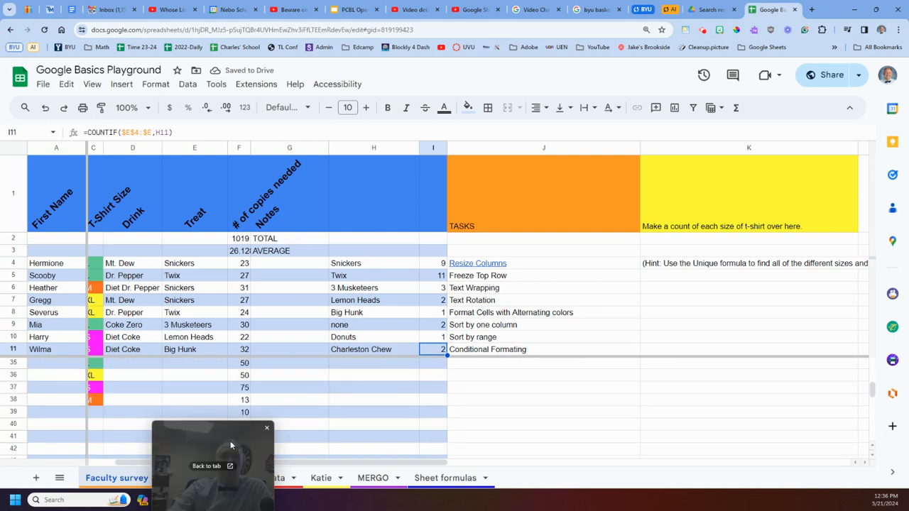
drag(206, 446, 73, 446)
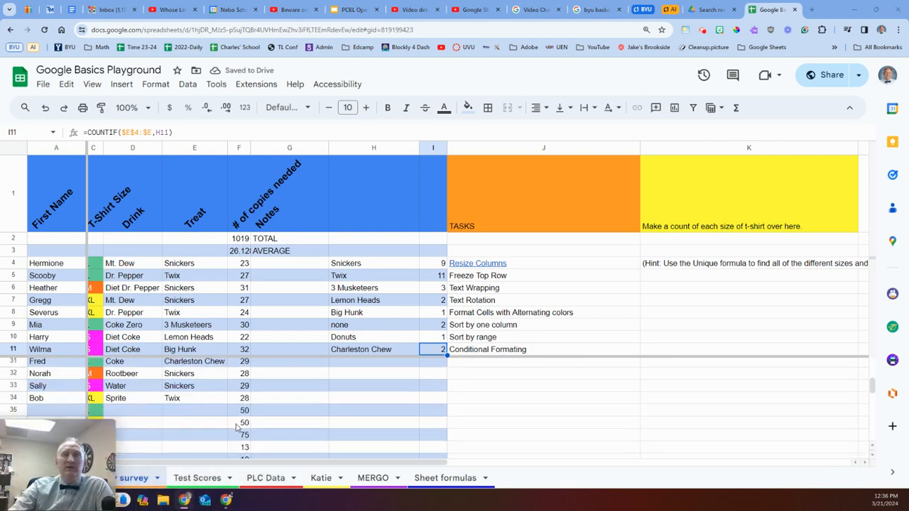
scroll(226, 420, up, 2)
click(206, 412)
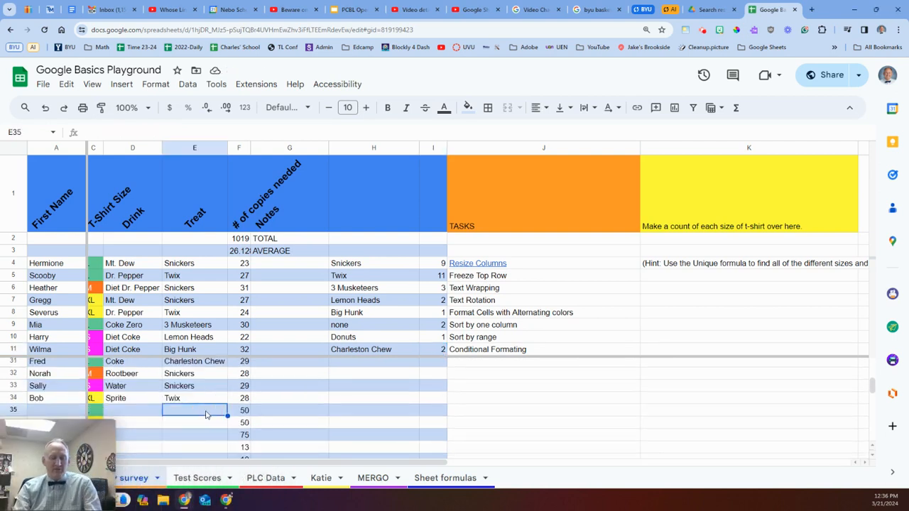
text(Twix)
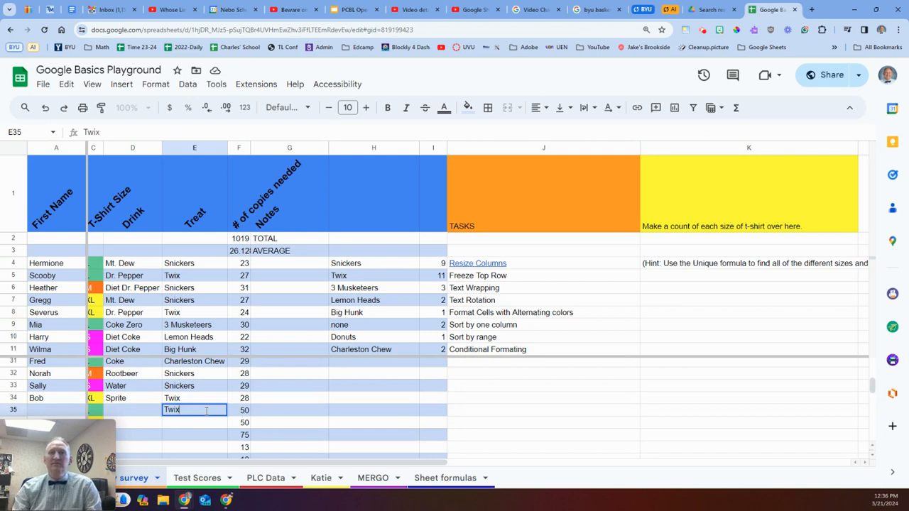
key(Return)
text(Snicker)
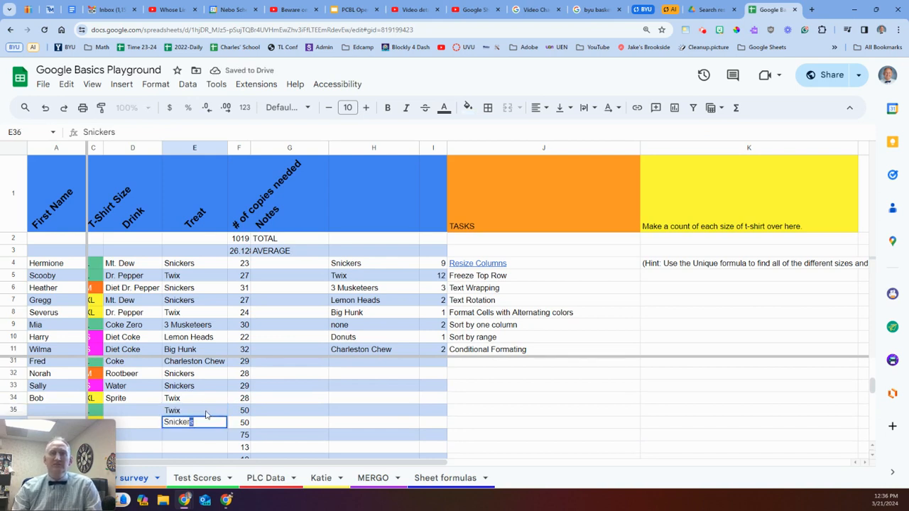
key(Return)
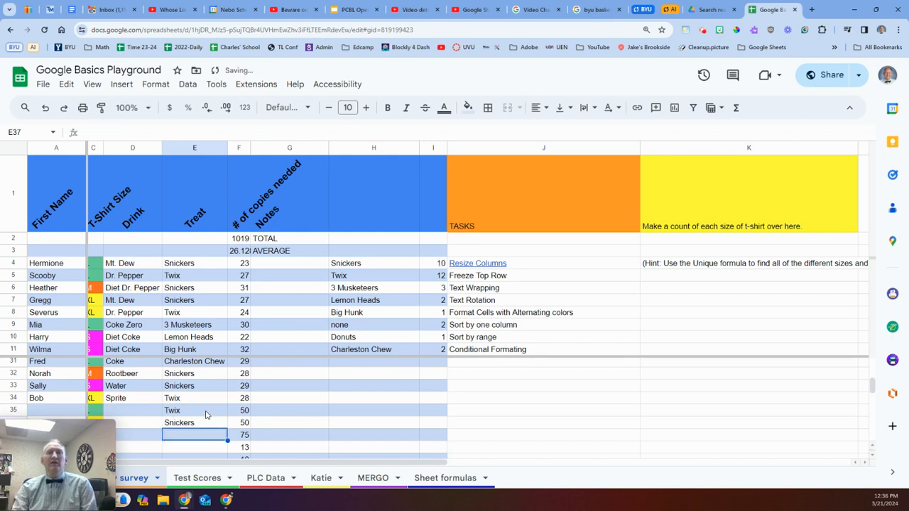
Clear the test treats from E36 and E35.
key(Up)
key(Delete)
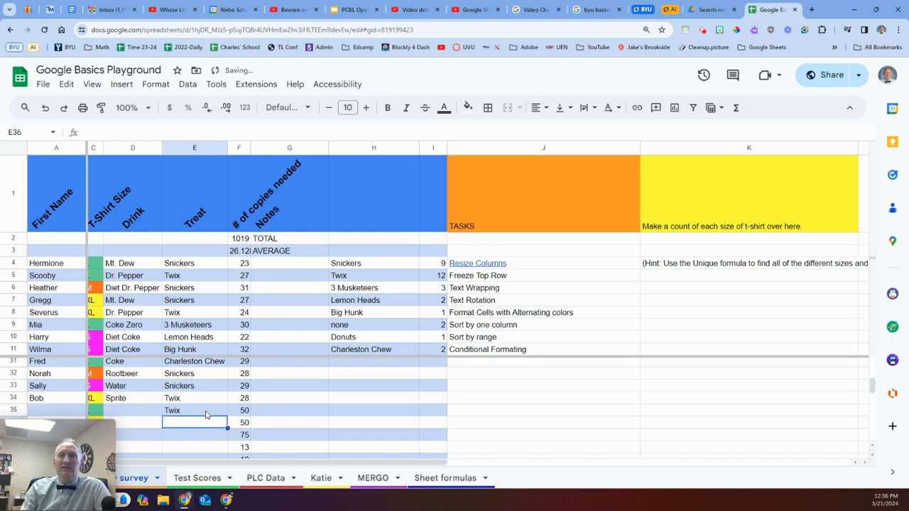
click(206, 415)
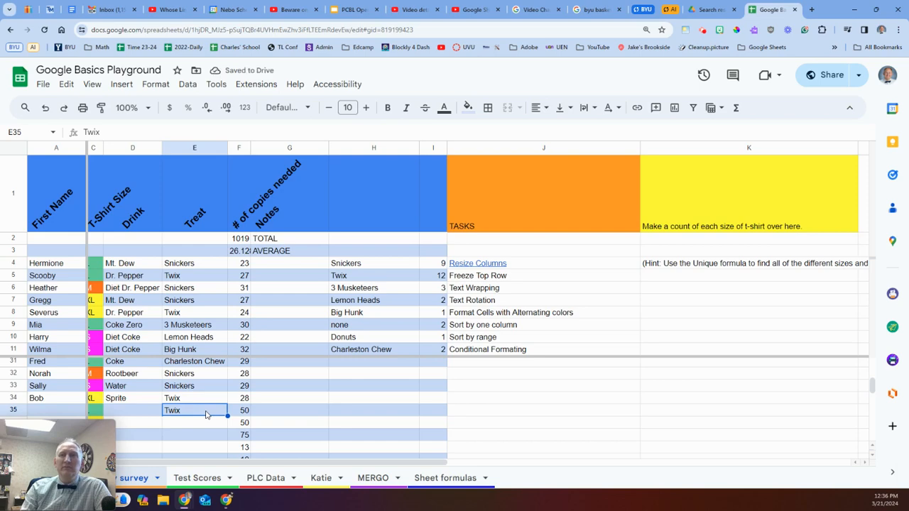
key(Delete)
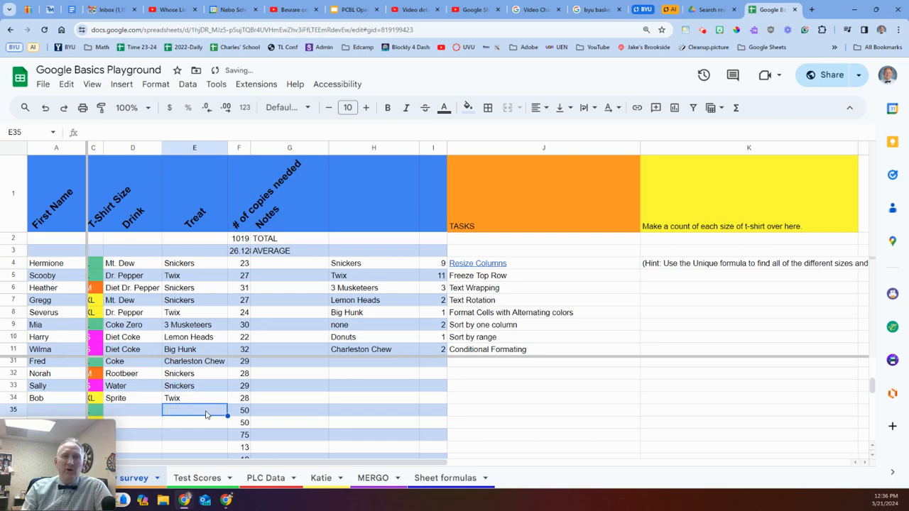